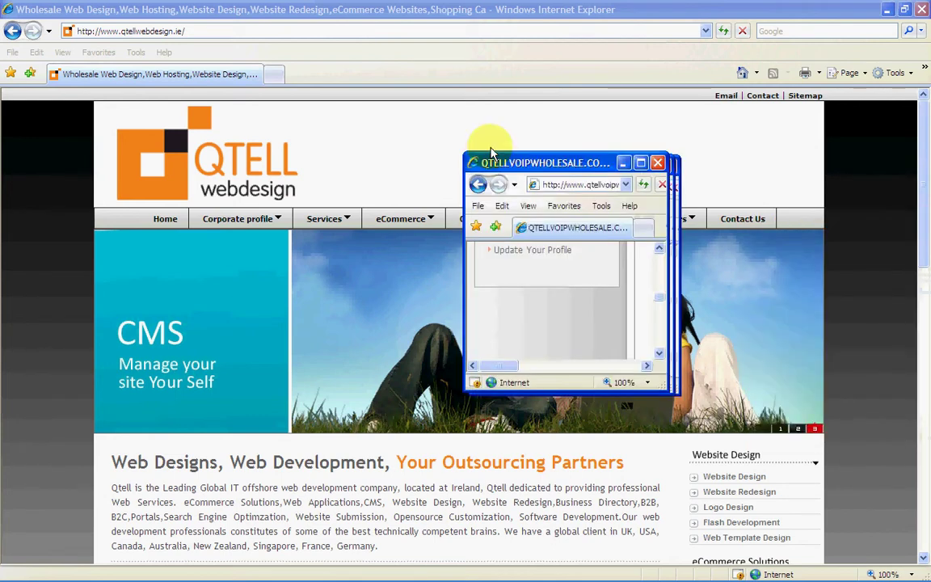
# Step: Maximize the small admin window so the category edit page fills the screen
pyautogui.click(597, 141)
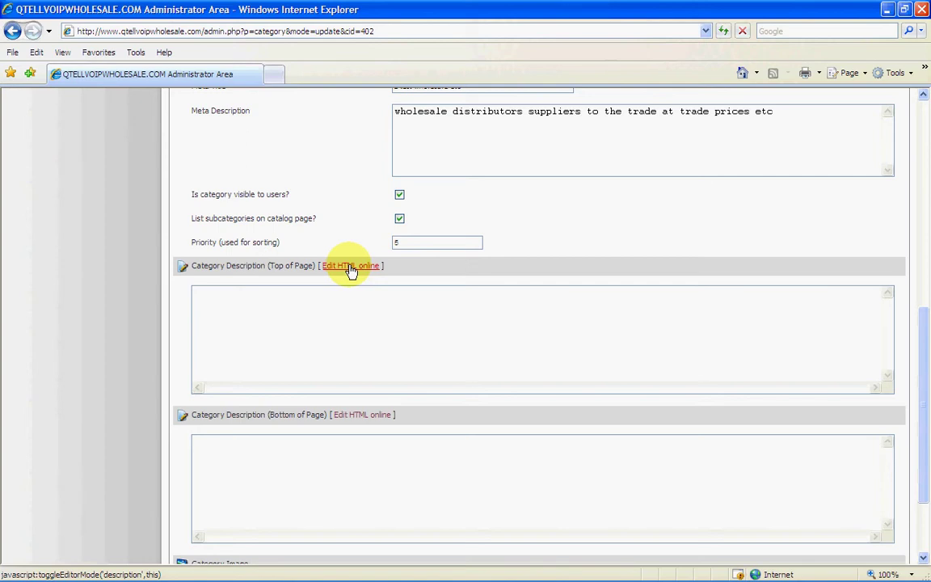
# Step: Load the TinyMCE editor for Category Description (Top of Page) and scroll it into view
pyautogui.click(350, 267)
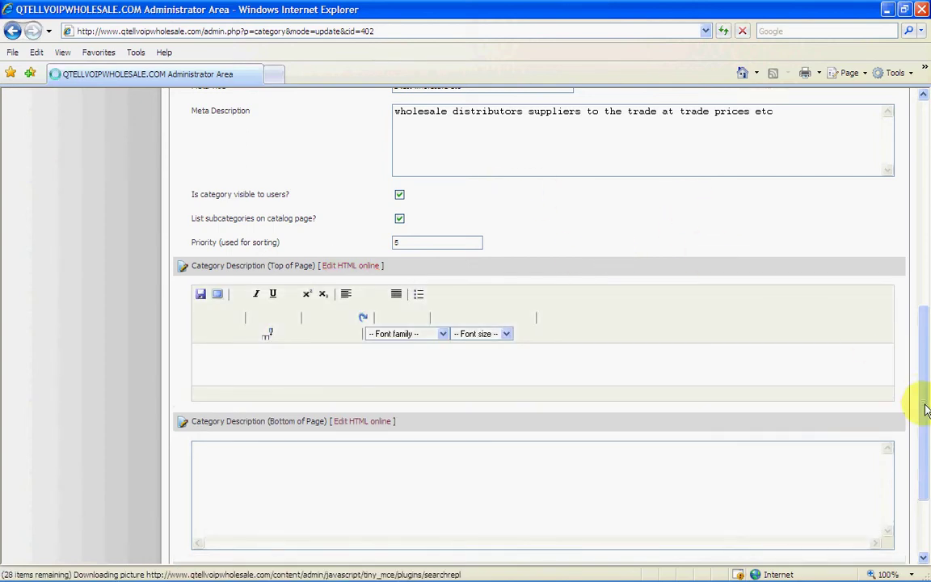
pyautogui.moveTo(921, 400)
pyautogui.mouseDown()
pyautogui.moveTo(927, 362)
pyautogui.moveTo(927, 396)
pyautogui.mouseUp()
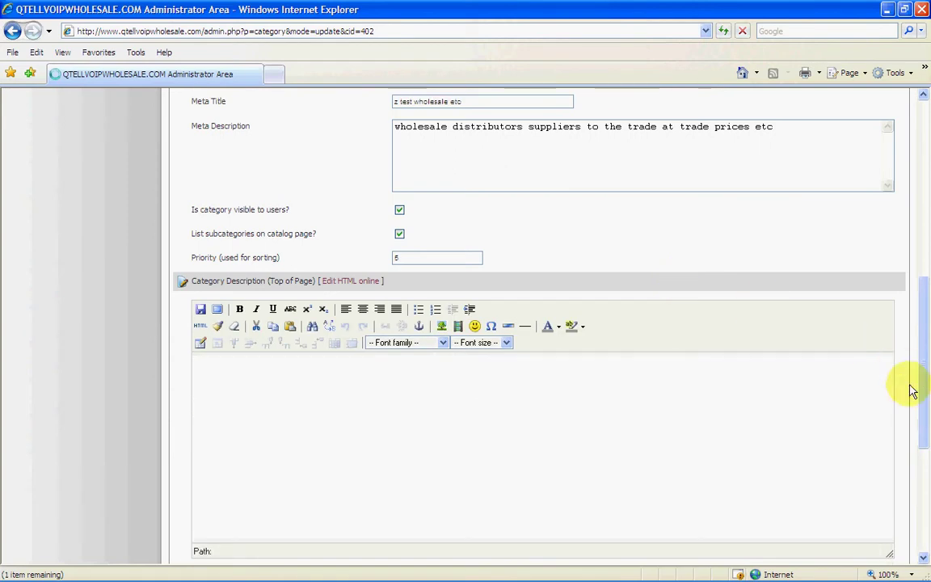
pyautogui.moveTo(925, 410)
pyautogui.mouseDown()
pyautogui.moveTo(924, 370)
pyautogui.moveTo(923, 464)
pyautogui.moveTo(923, 422)
pyautogui.mouseUp()
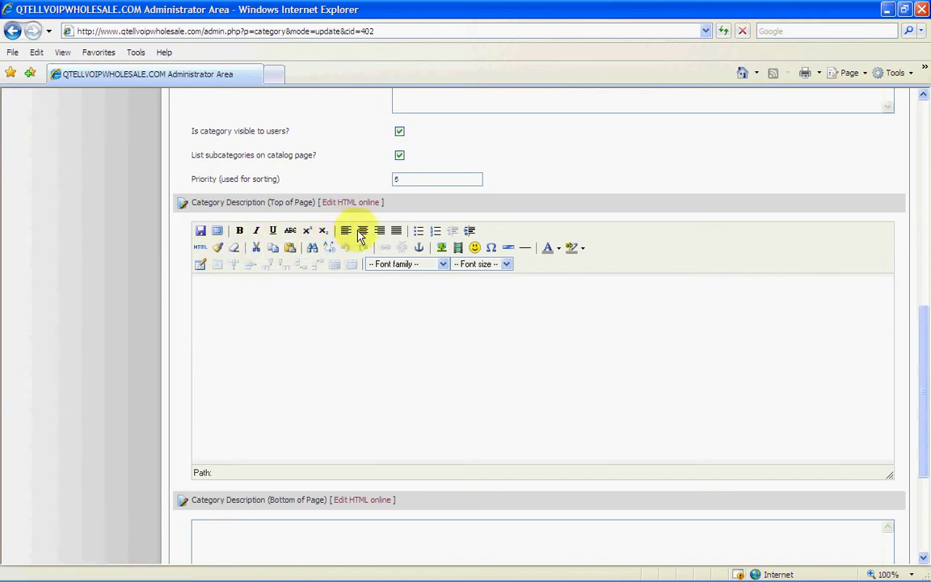
# Step: Set the font size to 7 (36 pt) and type a line of a's
pyautogui.click(443, 265)
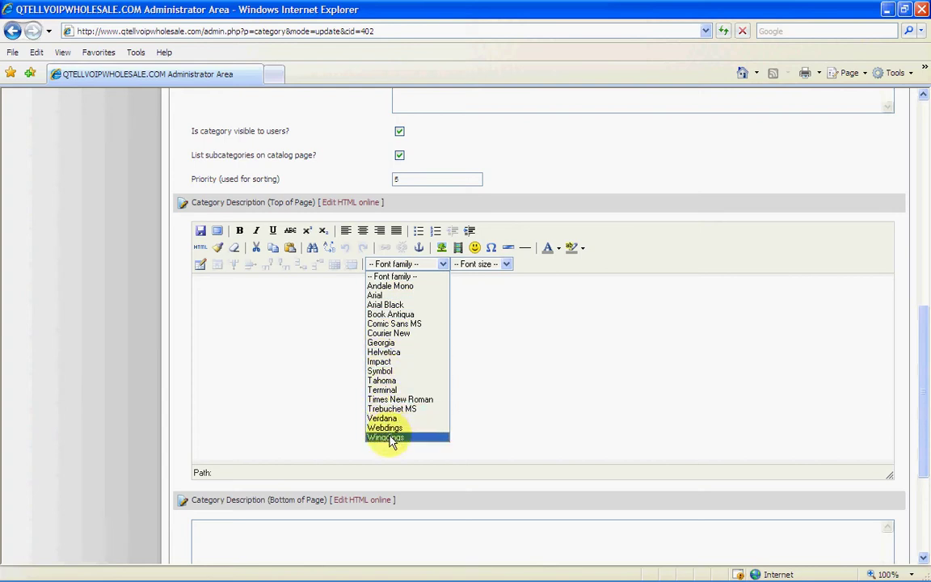
pyautogui.click(505, 265)
pyautogui.click(505, 264)
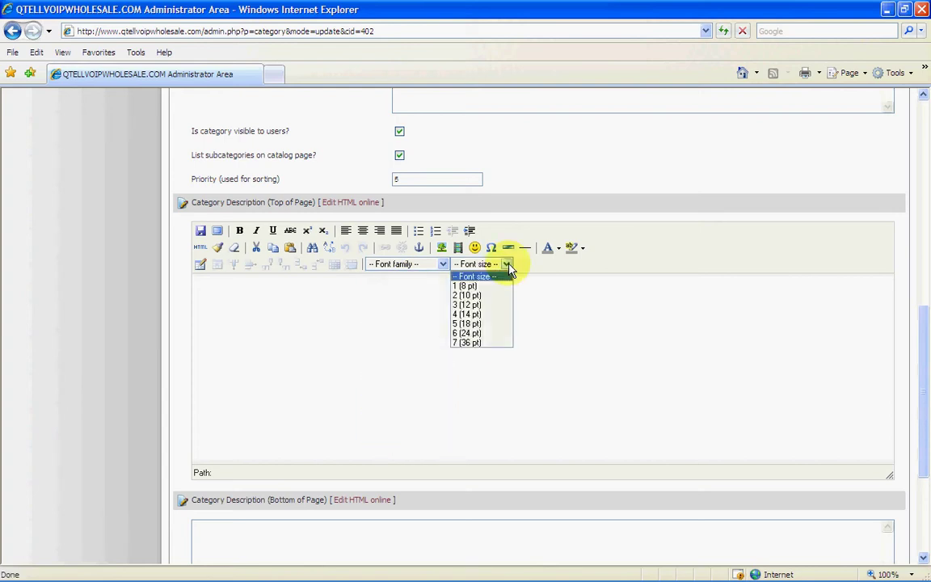
pyautogui.click(466, 344)
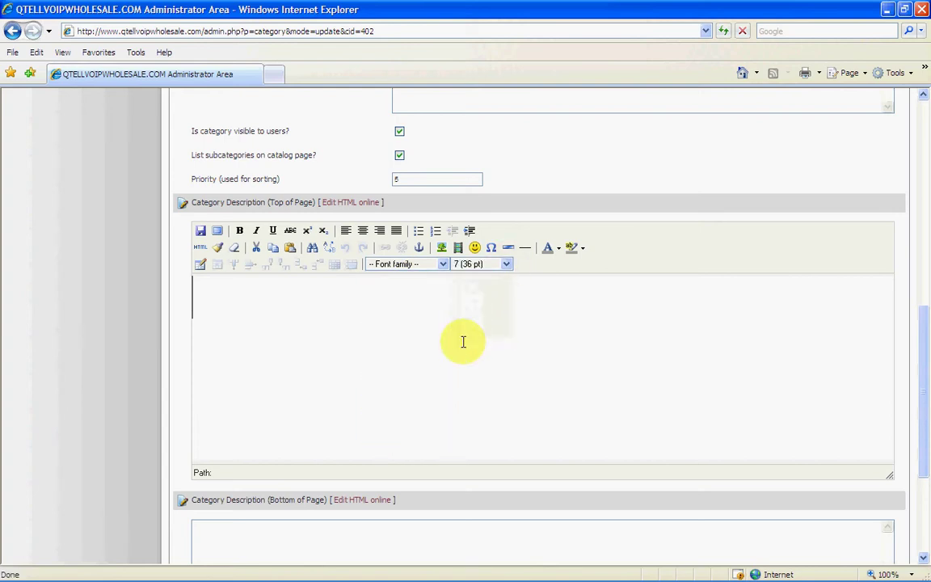
pyautogui.write('aaaaaaaa')
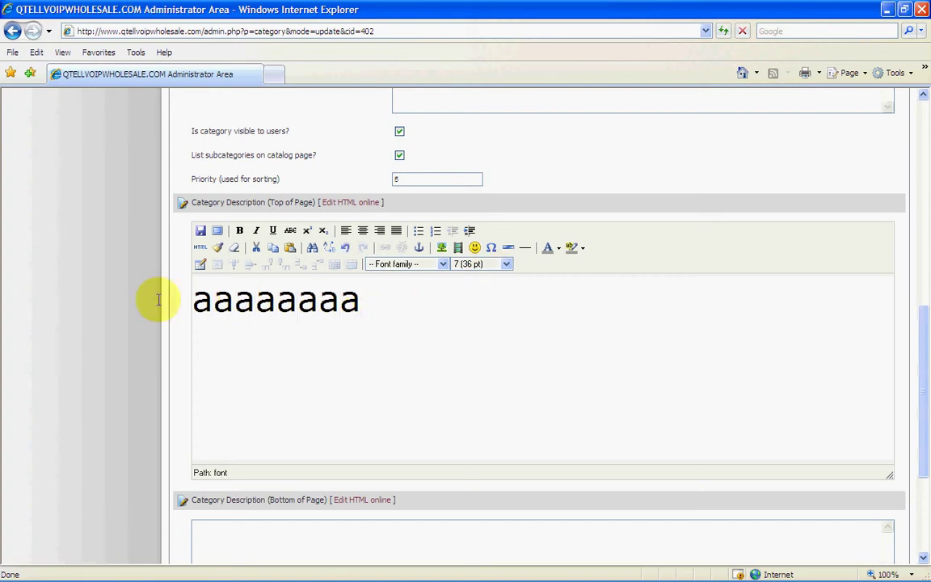
# Step: Shrink the a's to size 1 (8 pt), then select and delete them
pyautogui.moveTo(193, 300); pyautogui.dragTo(360, 300)
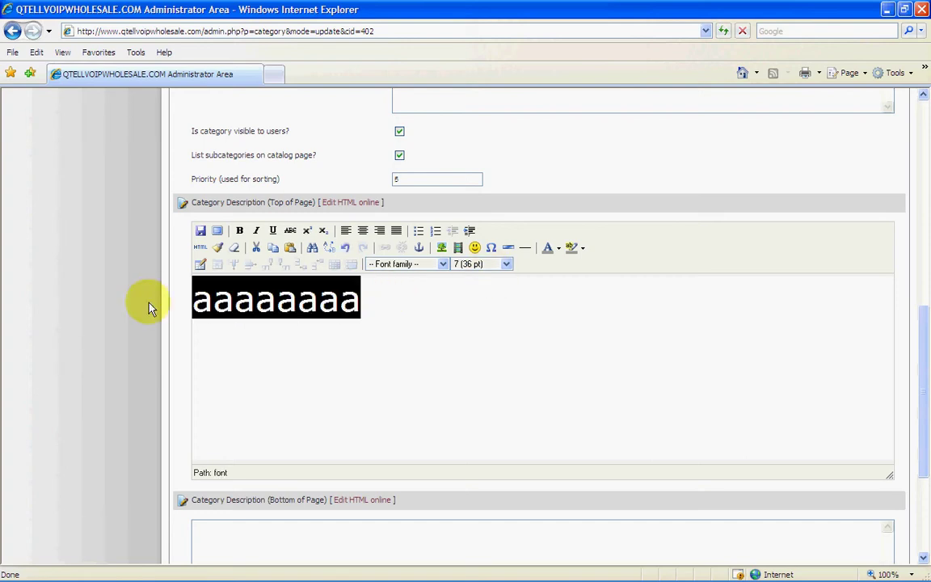
pyautogui.click(506, 265)
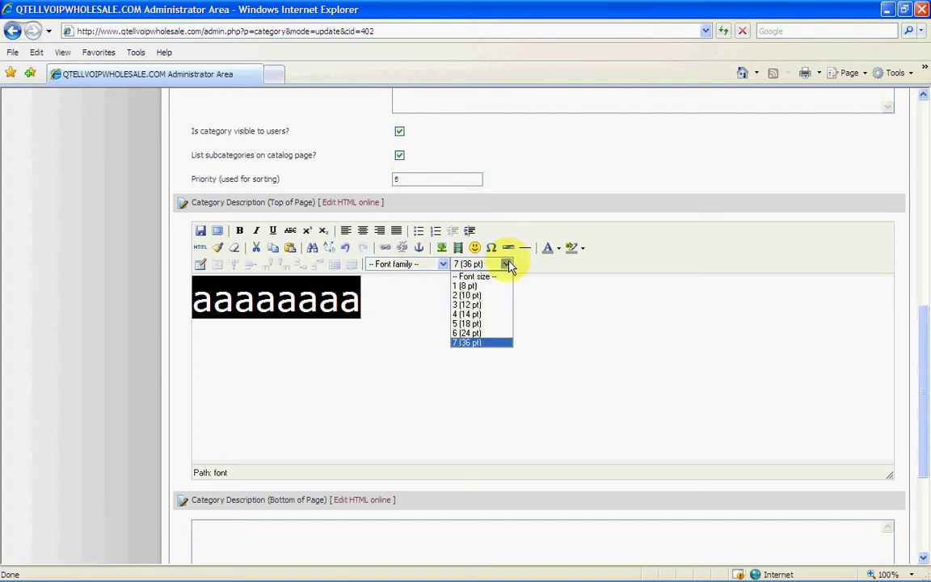
pyautogui.click(469, 286)
pyautogui.click(242, 280)
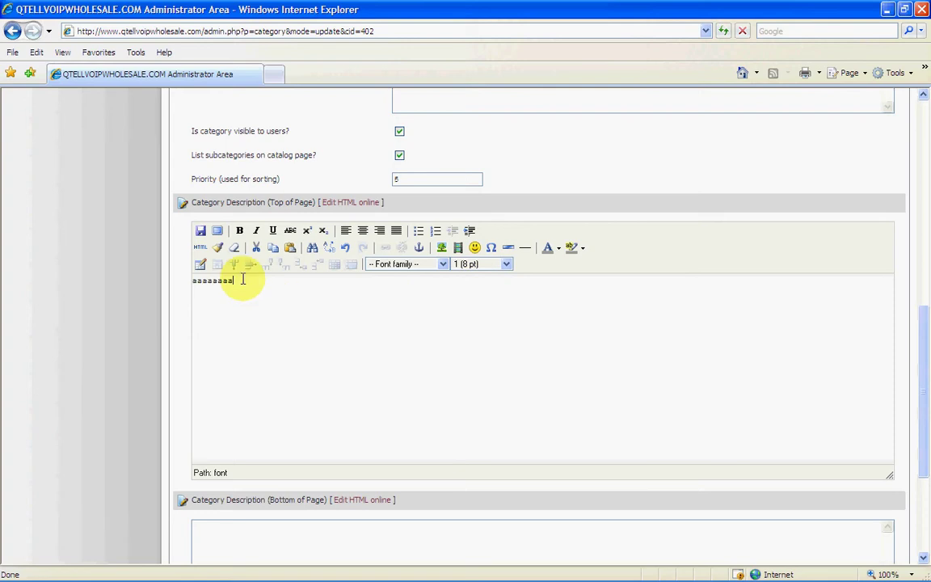
pyautogui.moveTo(242, 279); pyautogui.dragTo(128, 272)
pyautogui.press('Delete')
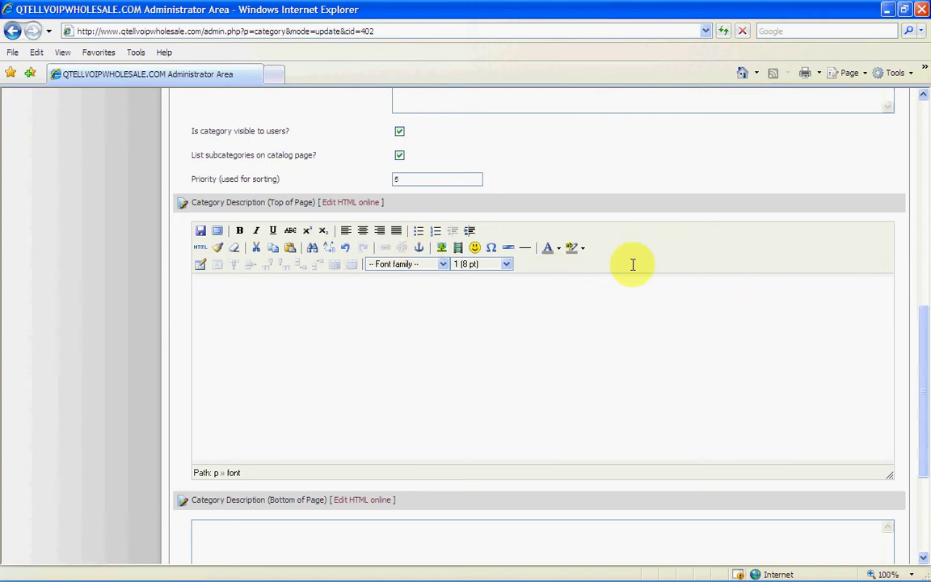
# Step: Type six a's and erase them, then enter a line of 25 a's in the top description
pyautogui.scroll(3, 697, 286)
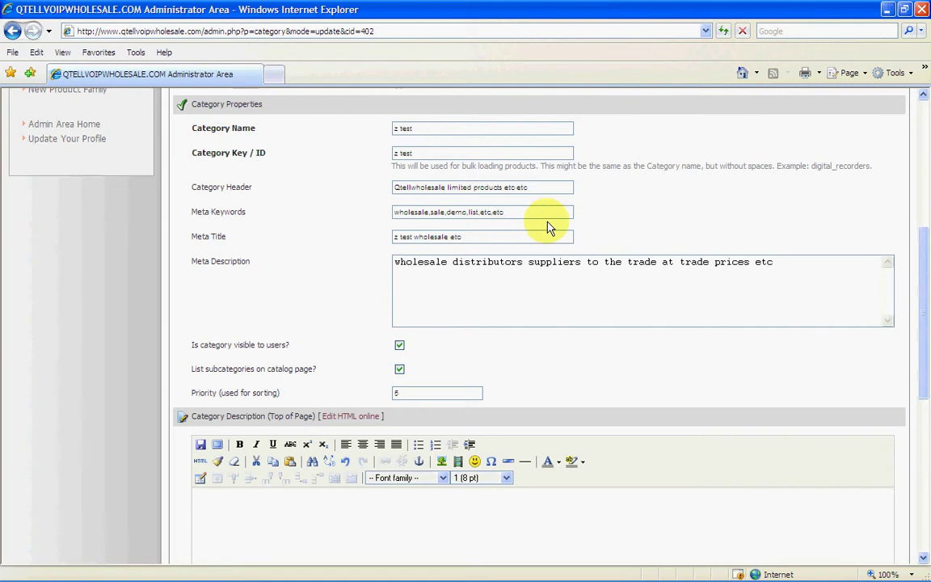
pyautogui.scroll(-4, 592, 257)
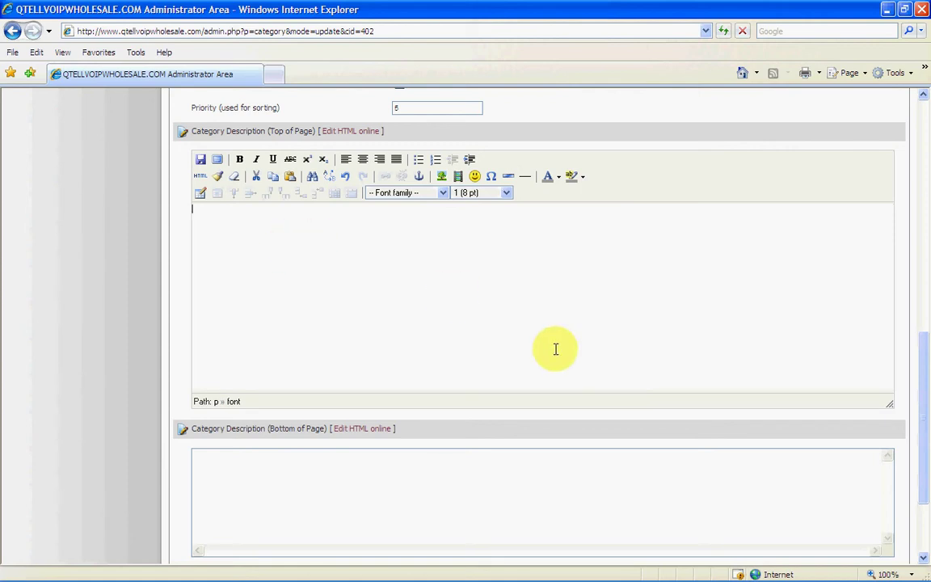
pyautogui.scroll(-3, 554, 347)
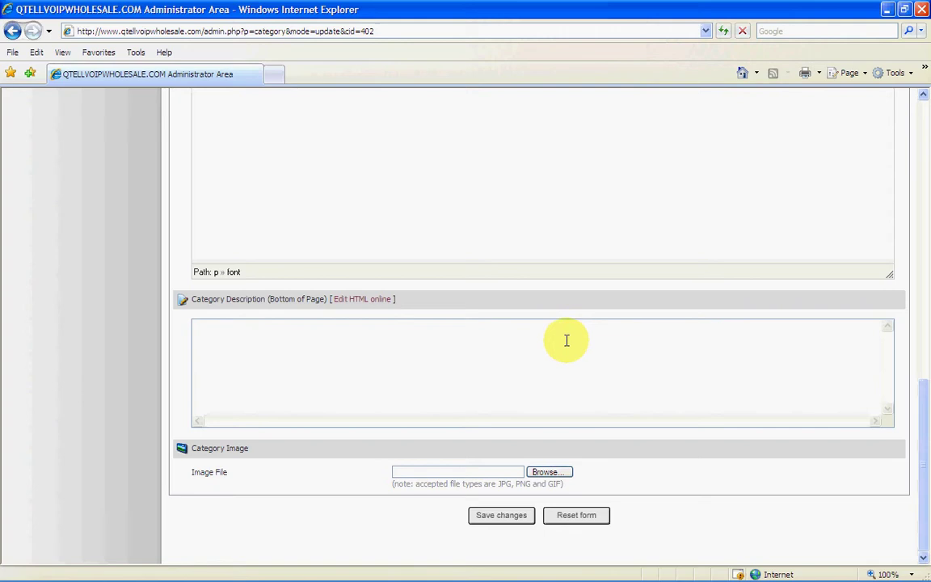
pyautogui.scroll(2, 567, 340)
pyautogui.scroll(-1, 566, 340)
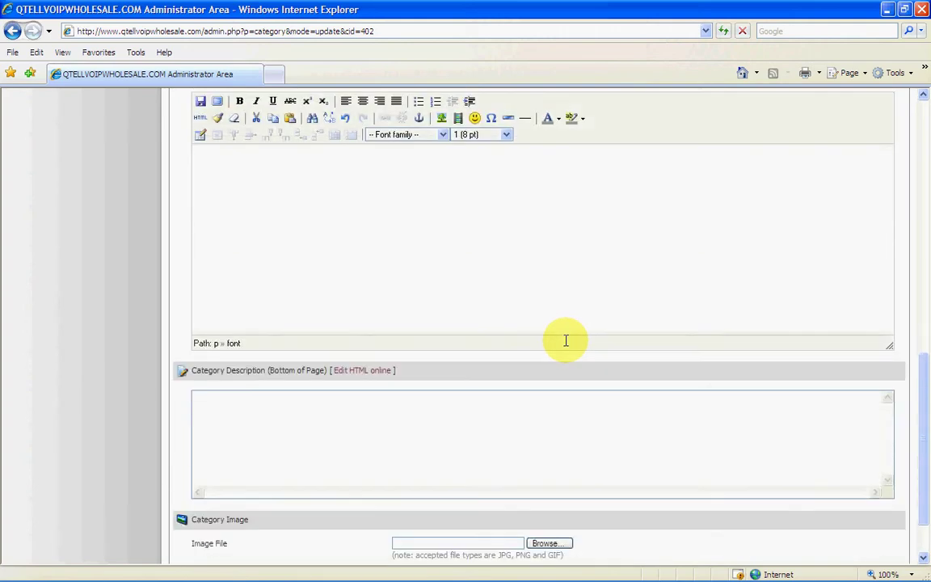
pyautogui.scroll(2, 566, 341)
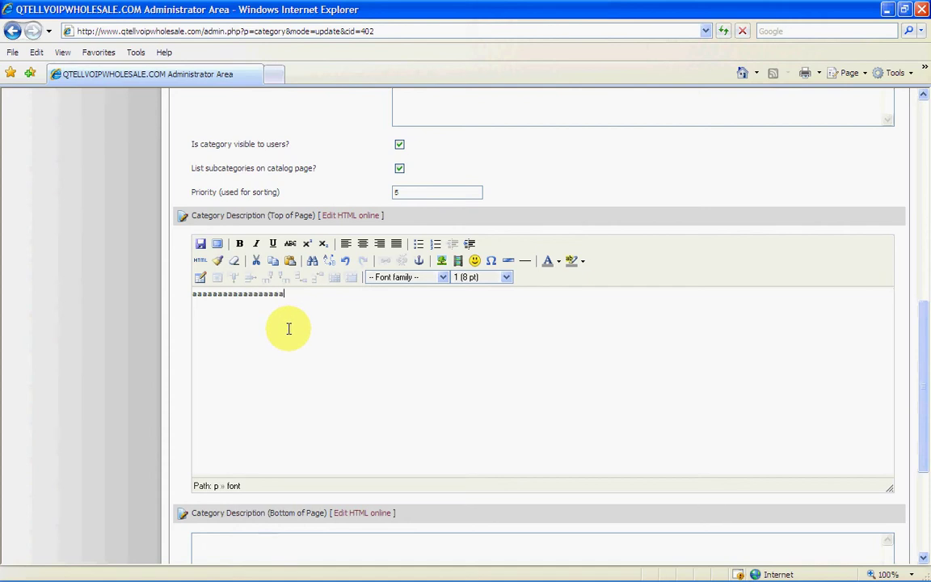
pyautogui.write('aaaaaaaaaa')
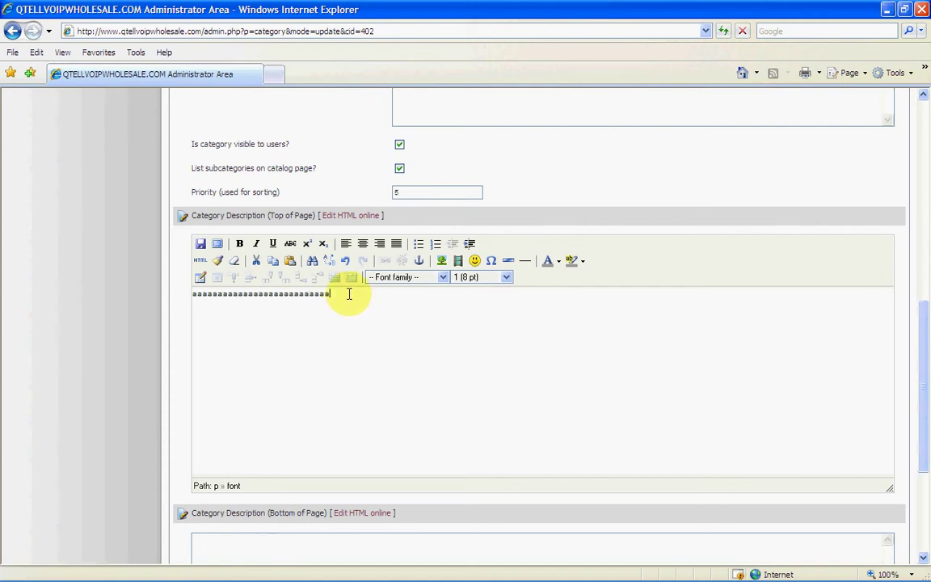
pyautogui.moveTo(189, 294); pyautogui.dragTo(324, 302)
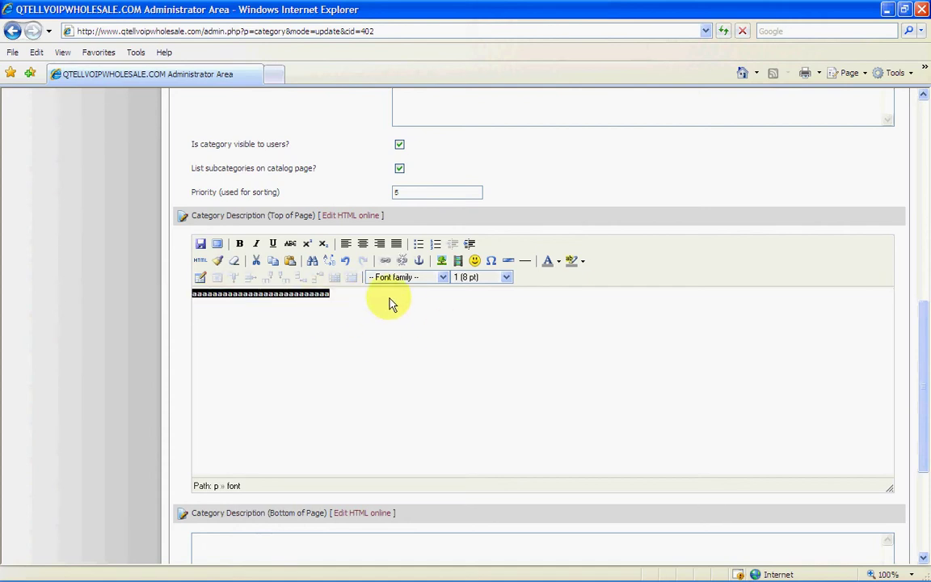
pyautogui.press('BackSpace')
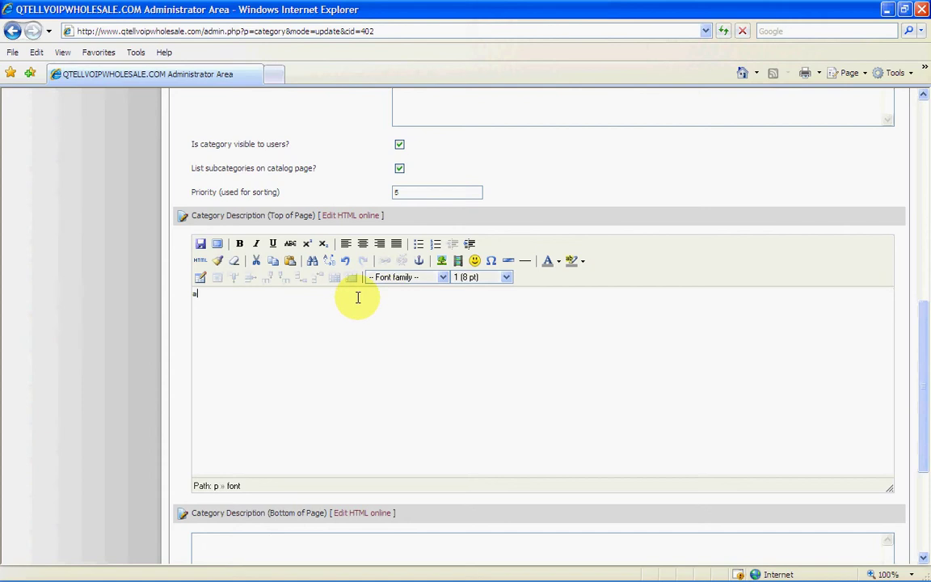
pyautogui.write('aaaaaaaaaaaaaaaaaaaaaaaaaaaaaaaaa')
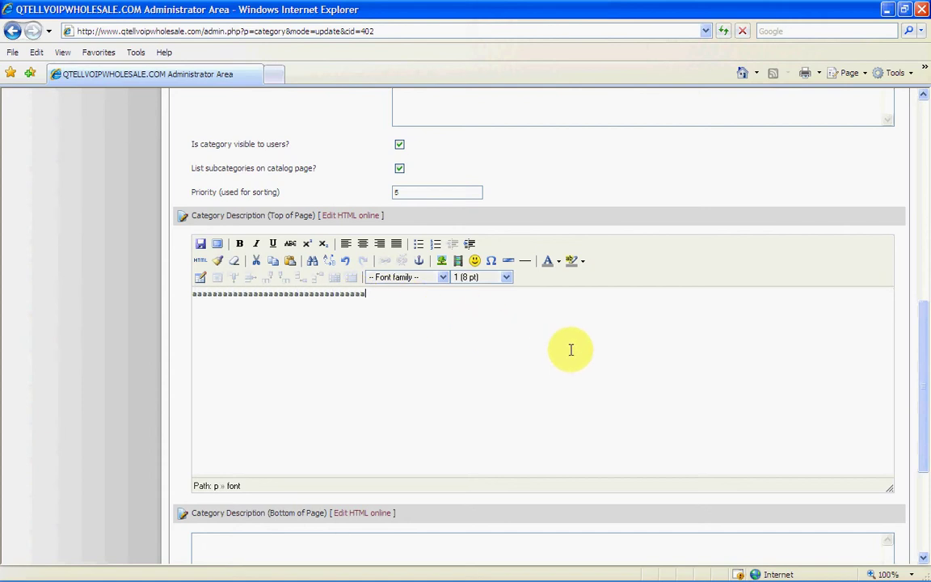
pyautogui.scroll(-3, 570, 347)
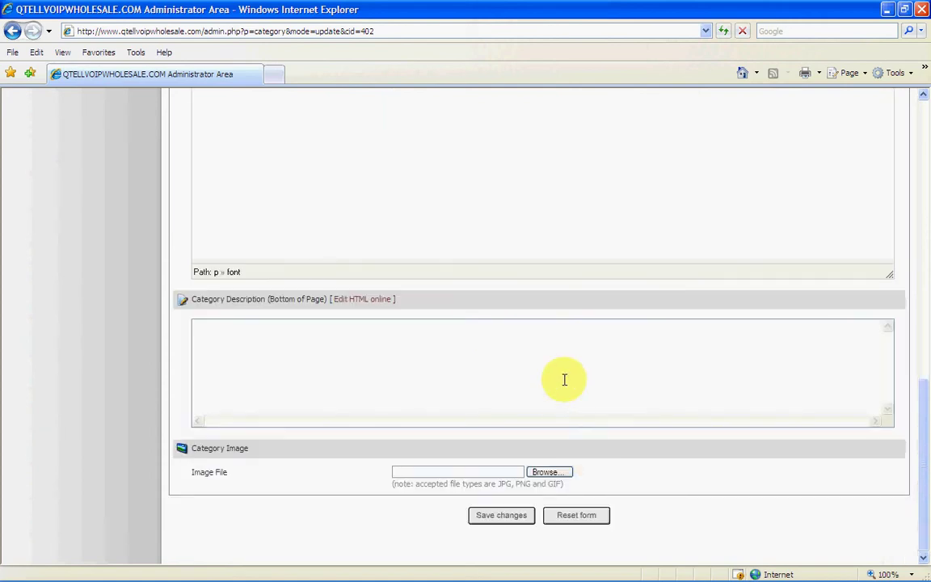
# Step: Save the category changes and drag the storefront window toward the screen centre
pyautogui.click(513, 521)
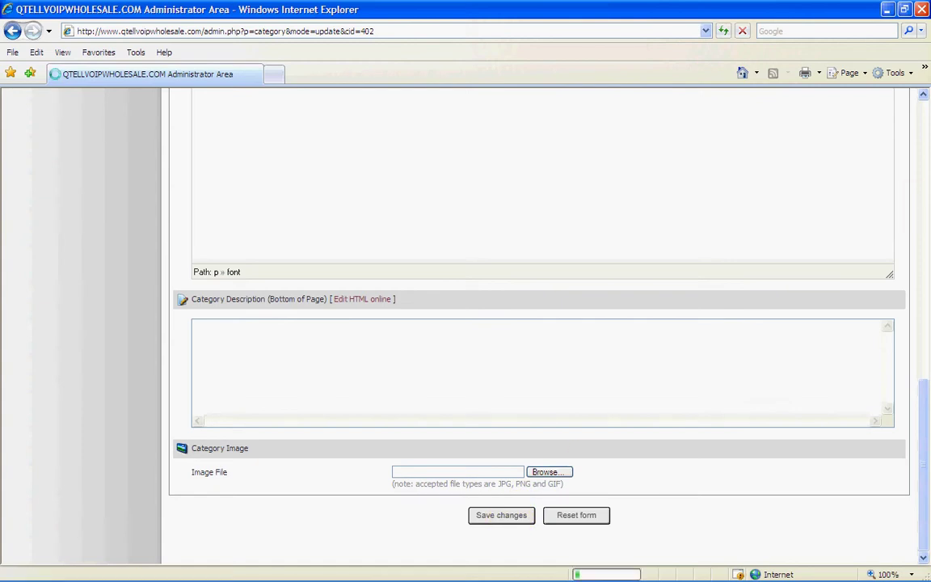
pyautogui.moveTo(680, 156); pyautogui.dragTo(459, 231)
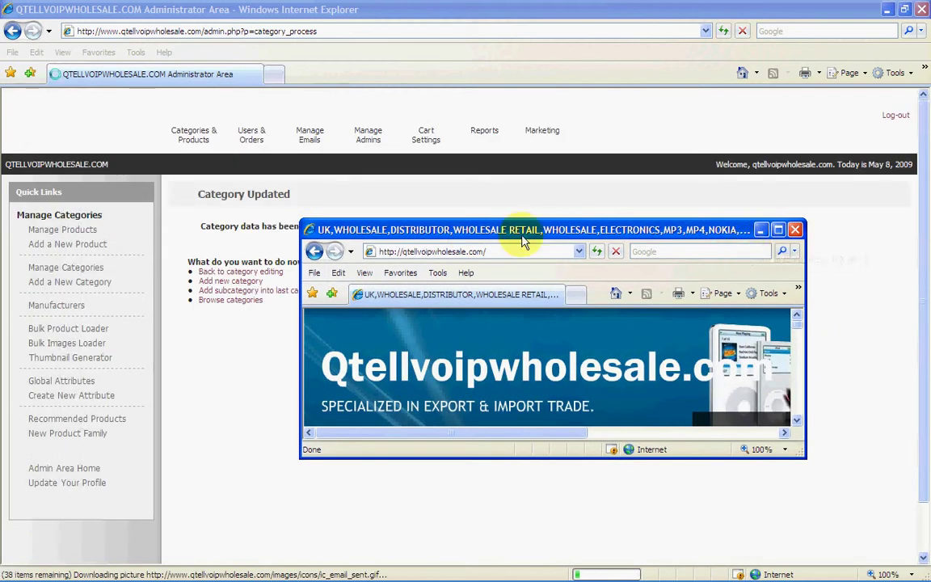
pyautogui.moveTo(526, 244); pyautogui.dragTo(507, 303)
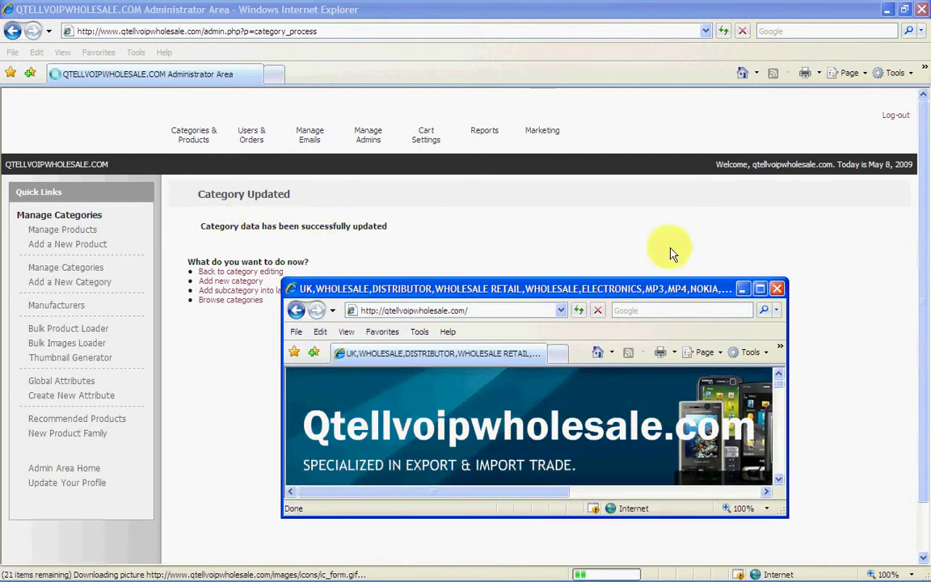
# Step: Maximize the storefront, then expand and collapse z test and the MP3/MP4 player categories
pyautogui.click(760, 288)
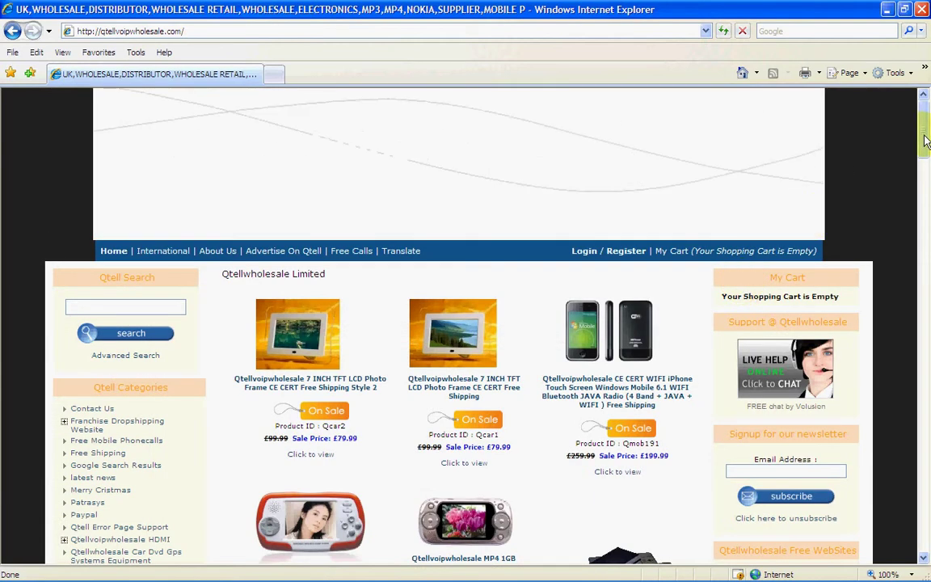
pyautogui.scroll(-20, 925, 143)
pyautogui.scroll(5, 320, 346)
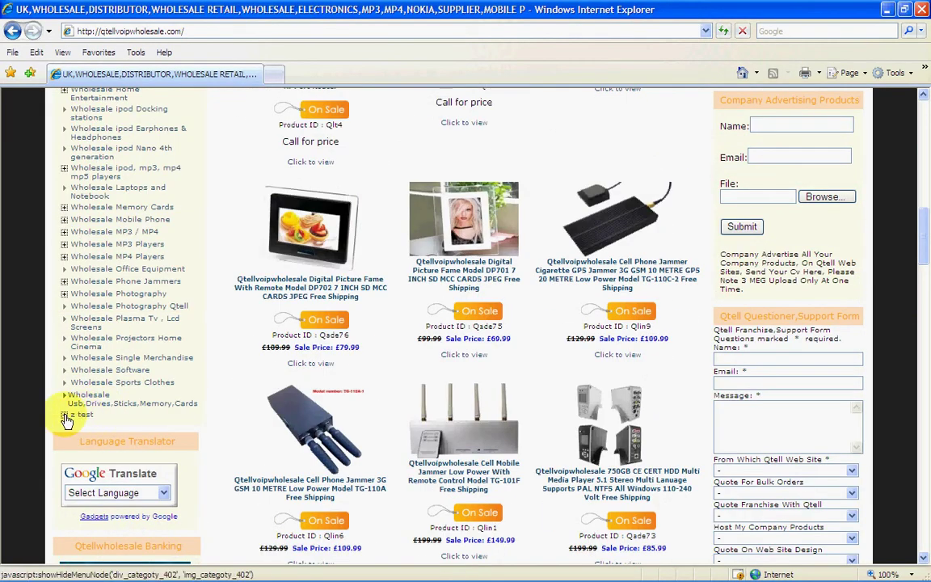
pyautogui.click(65, 415)
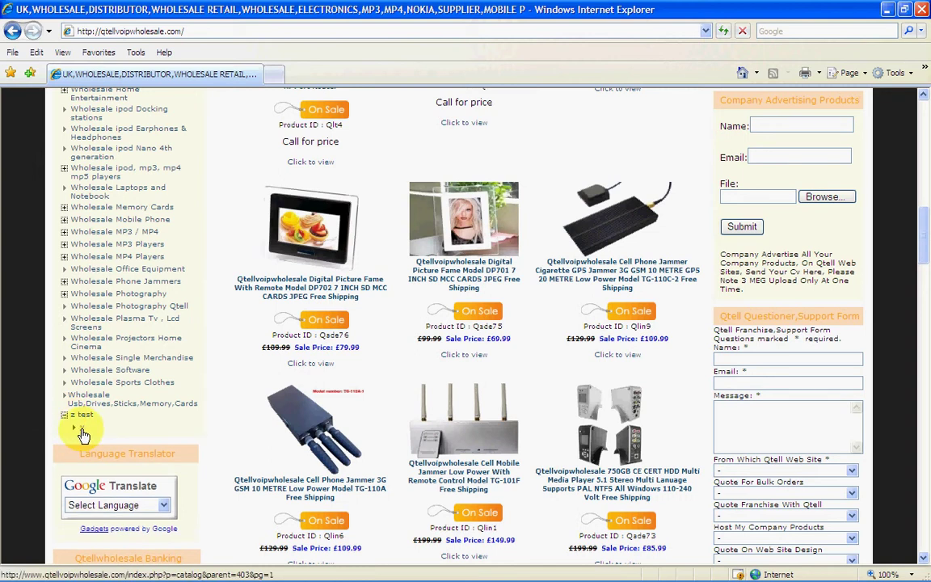
pyautogui.click(65, 415)
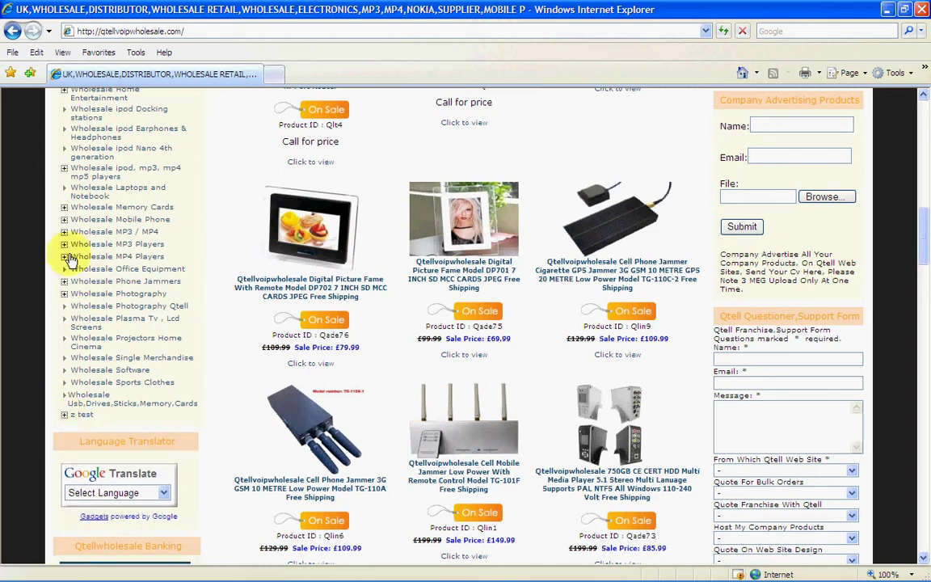
pyautogui.click(65, 259)
pyautogui.click(65, 259)
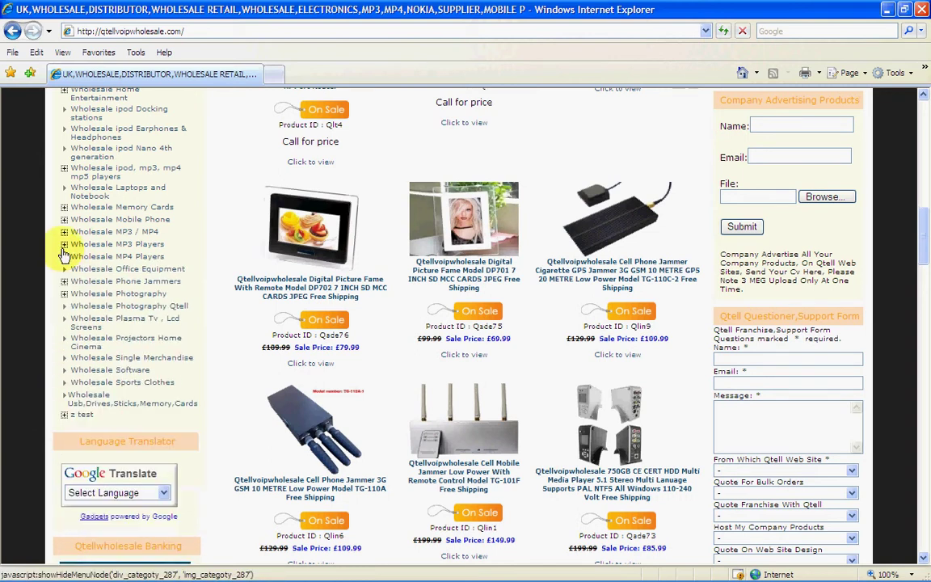
pyautogui.click(64, 246)
pyautogui.click(65, 245)
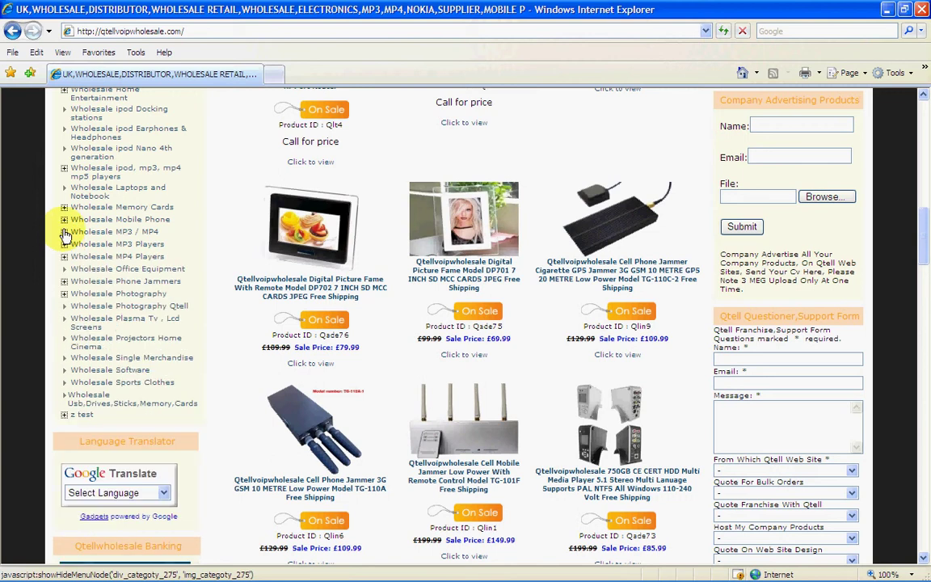
pyautogui.click(65, 233)
pyautogui.click(65, 233)
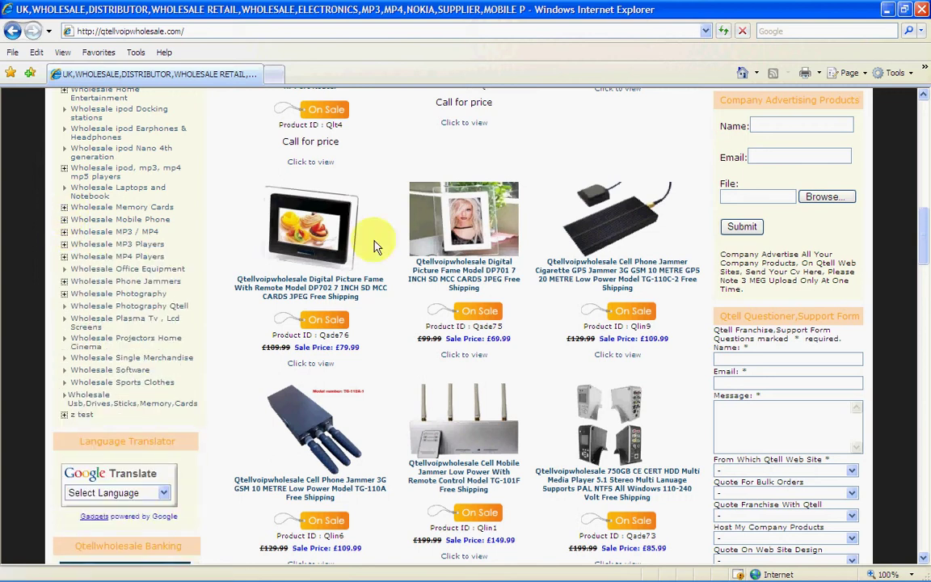
# Step: Expand and collapse Company Advertising, Qtellvoipwholesale HDMI and Wholesale HDMI Single Cables categories
pyautogui.scroll(3, 218, 240)
pyautogui.scroll(3, 218, 240)
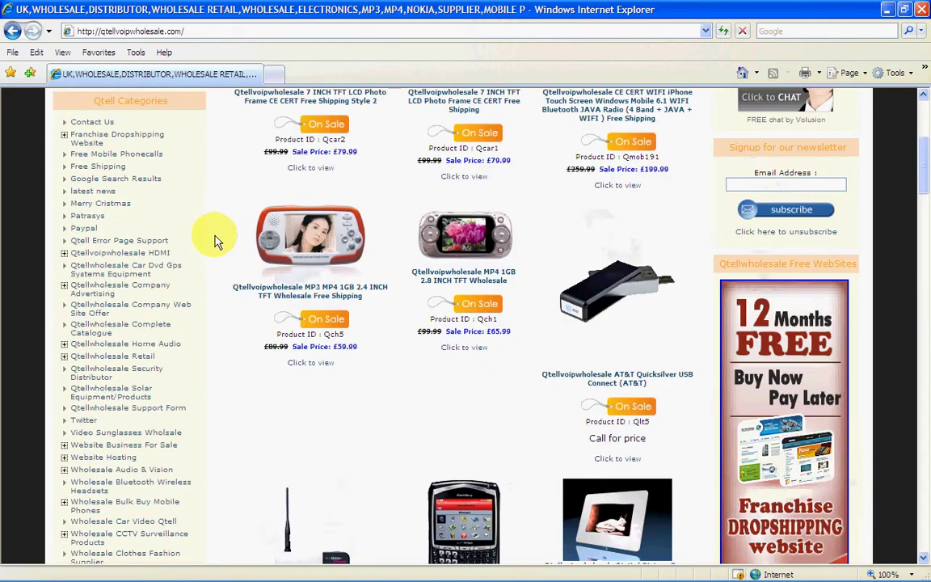
pyautogui.click(64, 288)
pyautogui.click(65, 288)
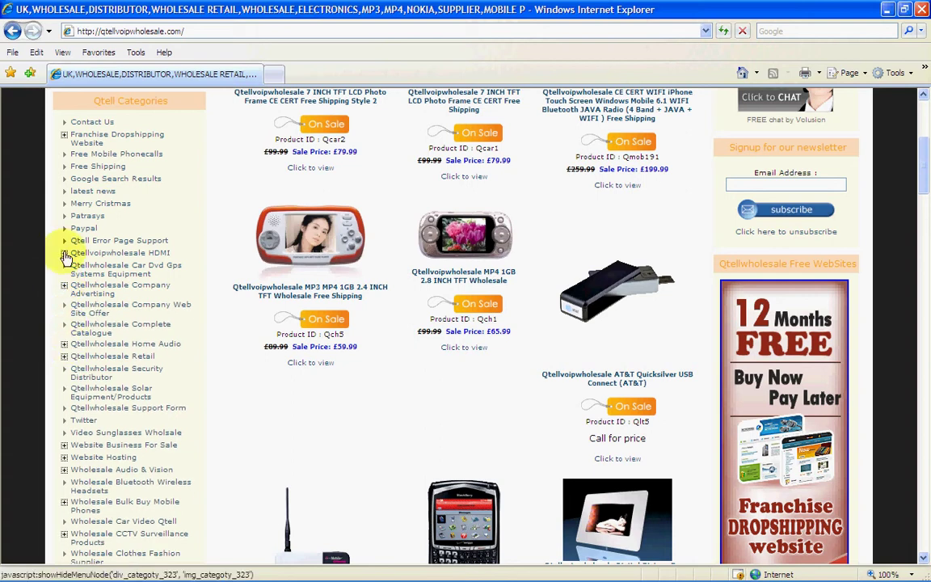
pyautogui.click(65, 252)
pyautogui.click(73, 346)
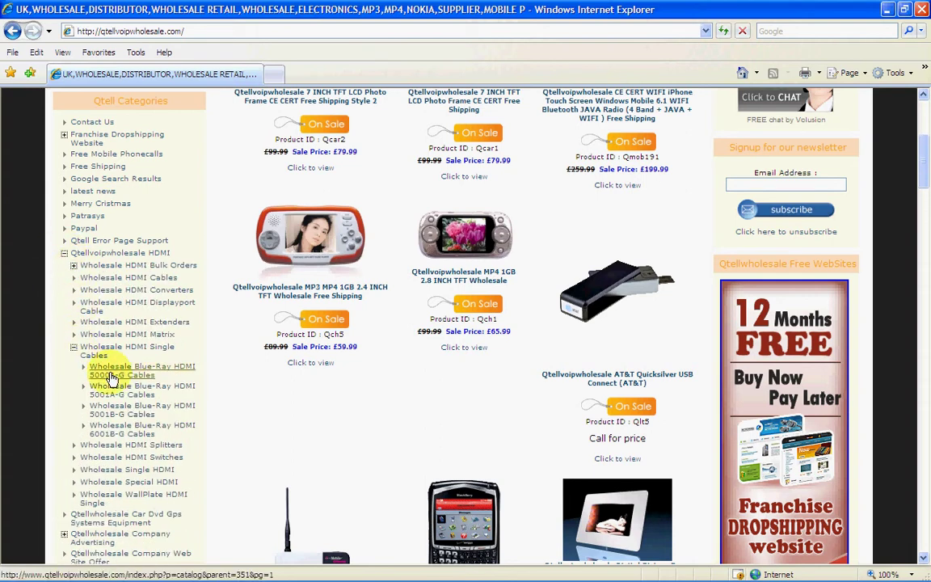
pyautogui.click(73, 347)
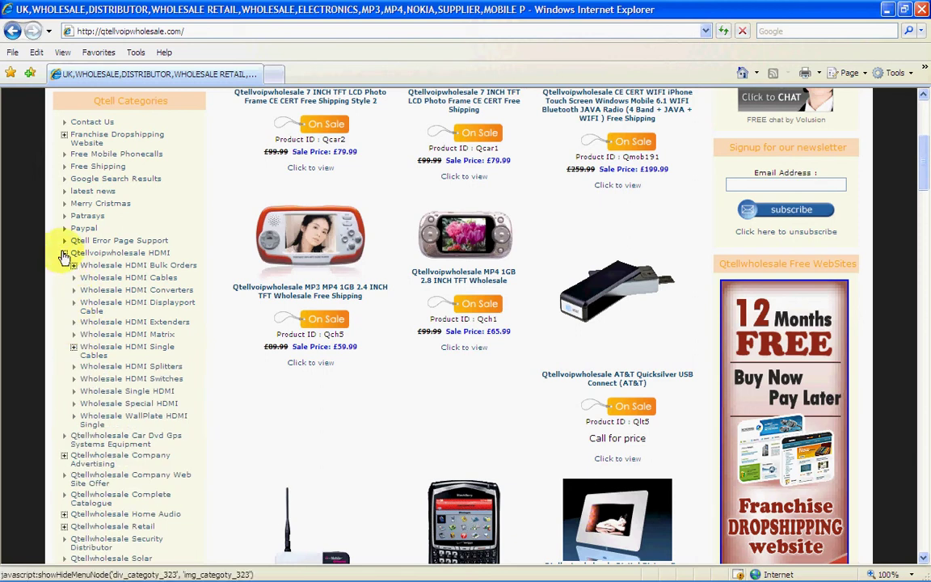
pyautogui.click(64, 253)
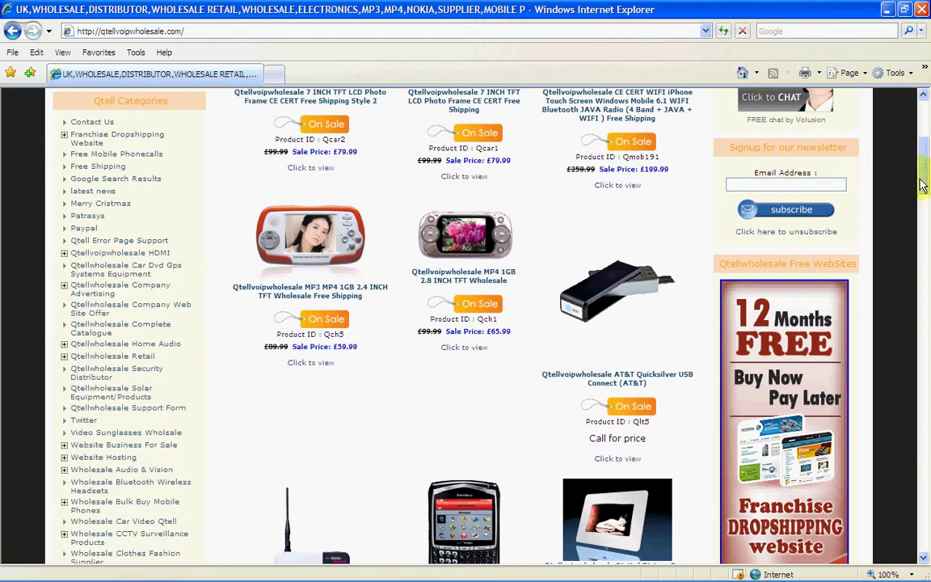
# Step: Scroll the storefront to the z test category page showing its line of a's and one product
pyautogui.moveTo(922, 185); pyautogui.dragTo(921, 268)
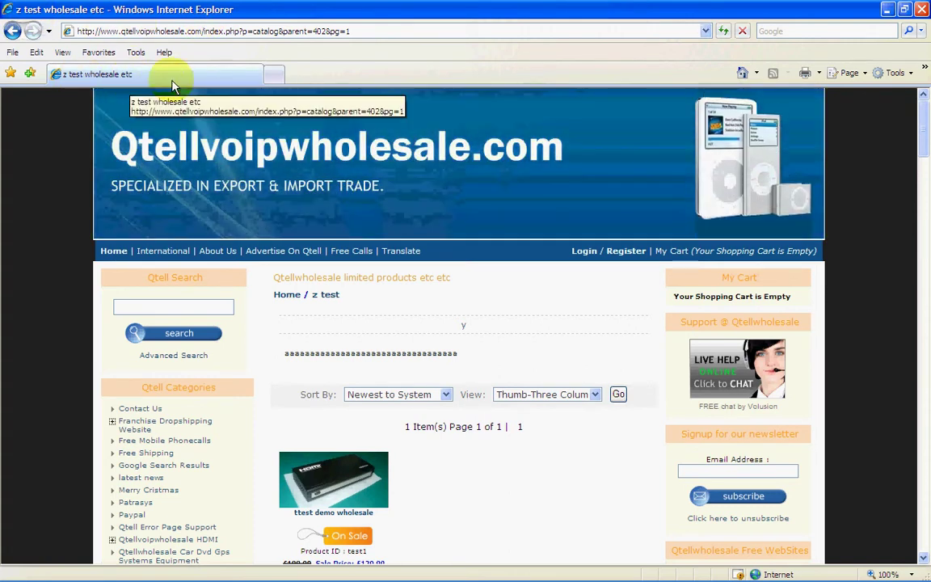
# Step: Restore the storefront window aside, then open z test for editing via Manage Categories
pyautogui.click(904, 9)
pyautogui.moveTo(444, 289); pyautogui.dragTo(925, 244)
pyautogui.moveTo(194, 121)
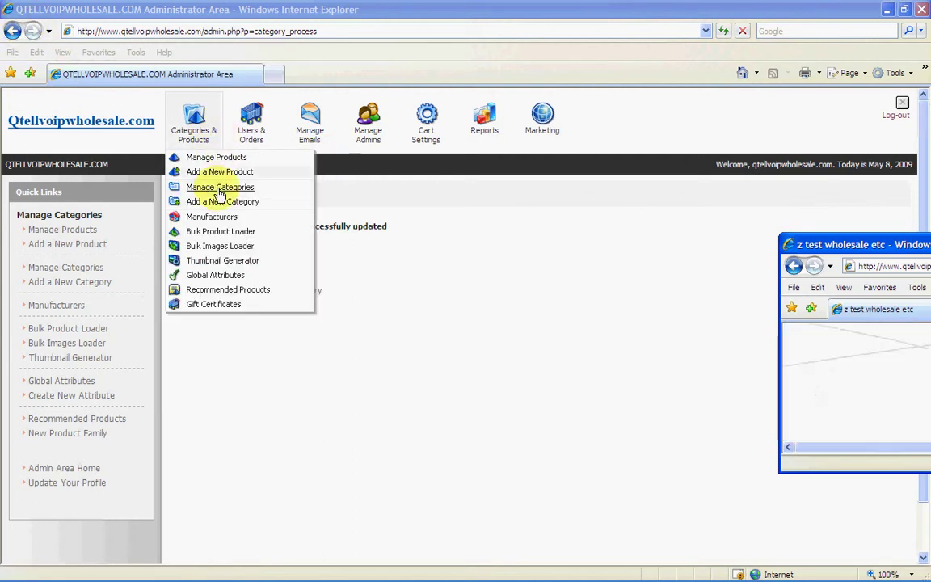
pyautogui.click(218, 191)
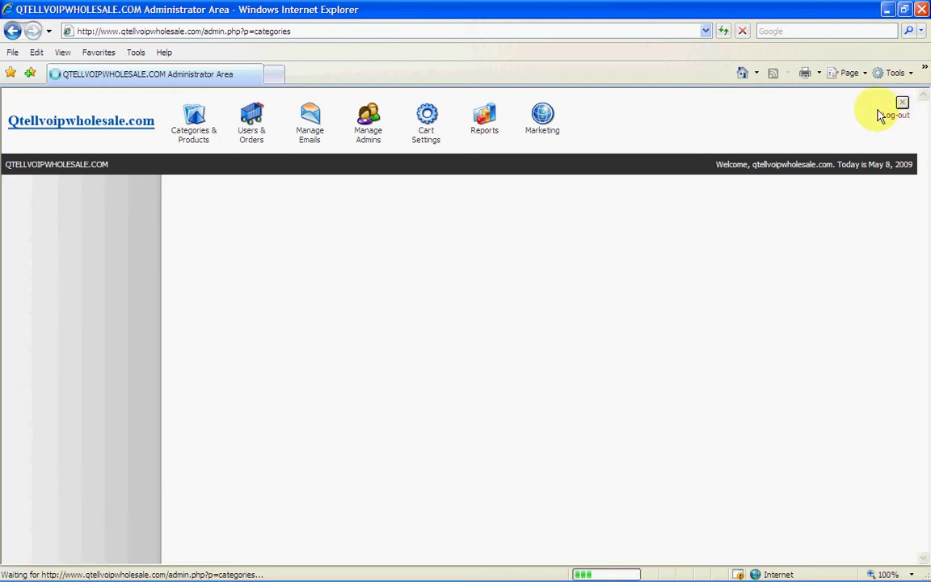
pyautogui.moveTo(926, 137); pyautogui.dragTo(921, 533)
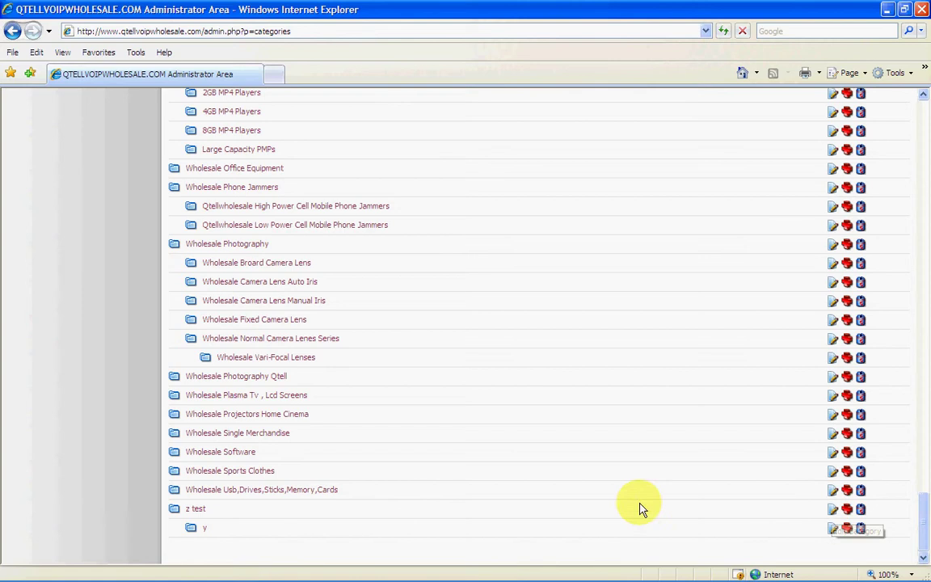
pyautogui.click(197, 510)
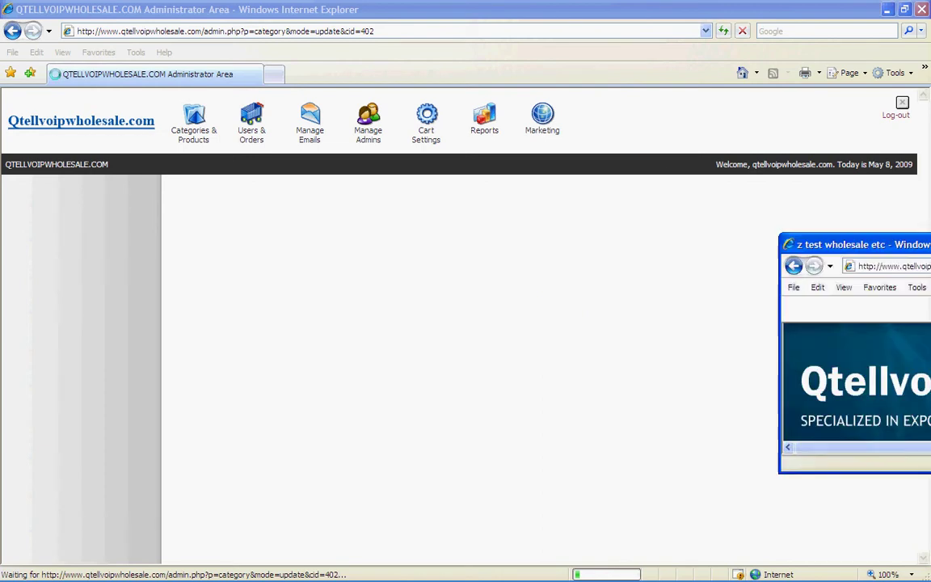
# Step: Rearrange the browser windows, maximize the admin window, and save z test with Update
pyautogui.moveTo(750, 257); pyautogui.dragTo(554, 24)
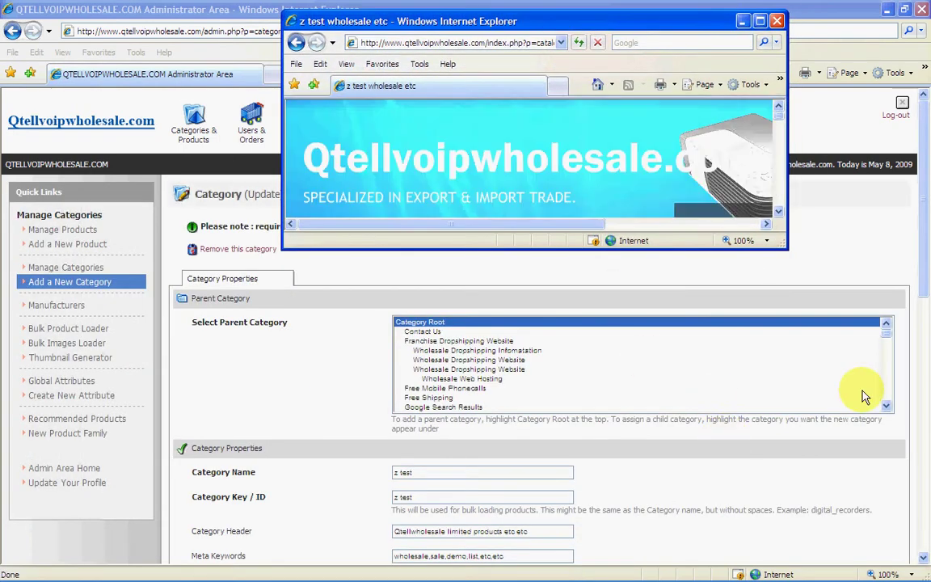
pyautogui.moveTo(924, 300); pyautogui.dragTo(924, 357)
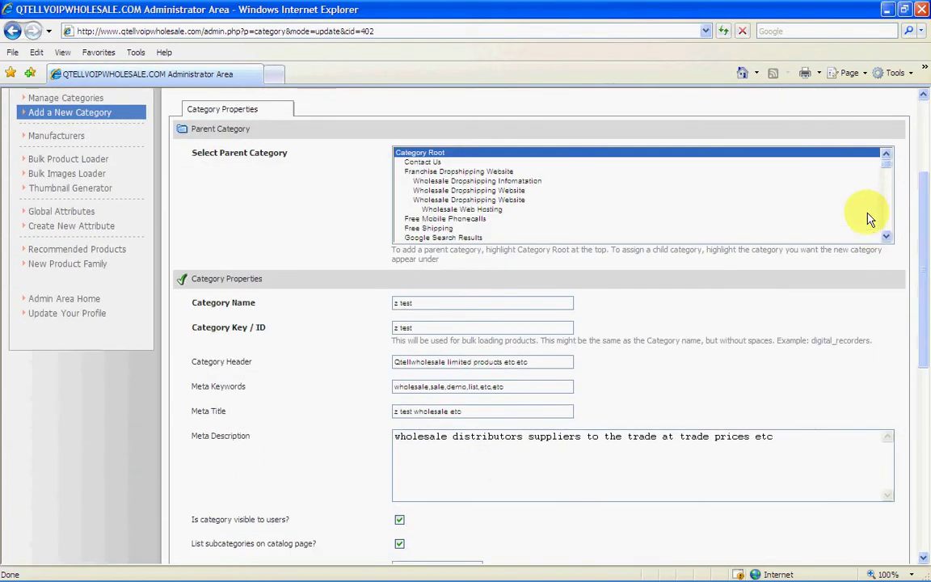
pyautogui.click(903, 10)
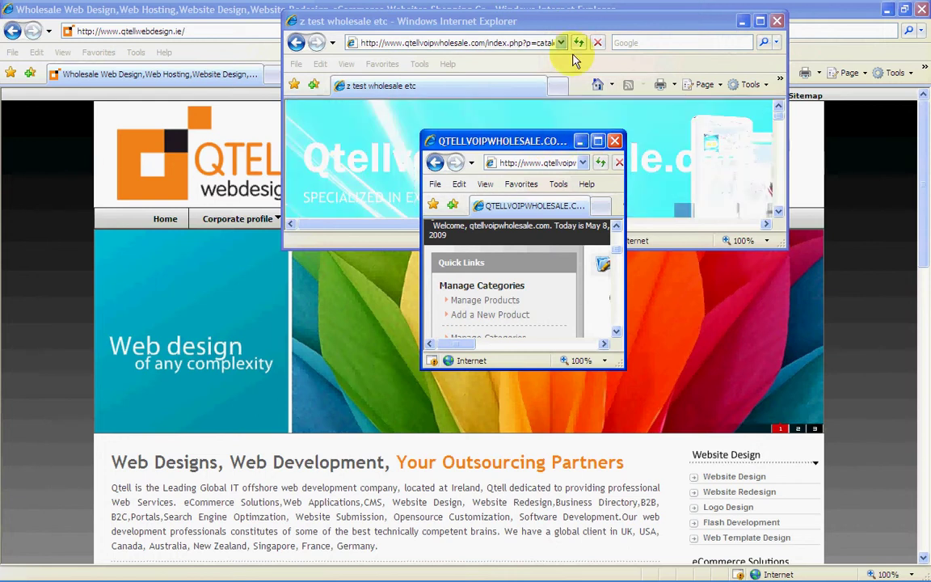
pyautogui.click(742, 21)
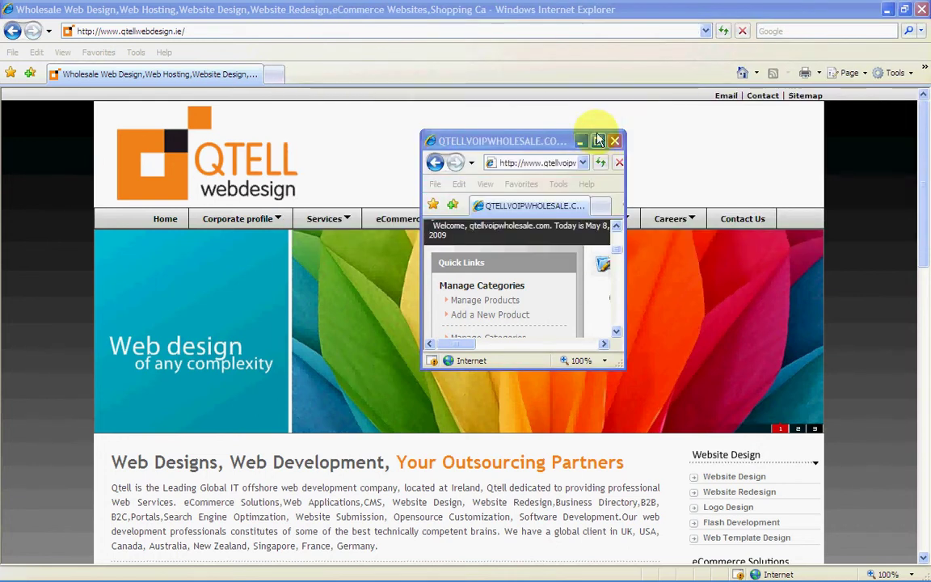
pyautogui.click(597, 141)
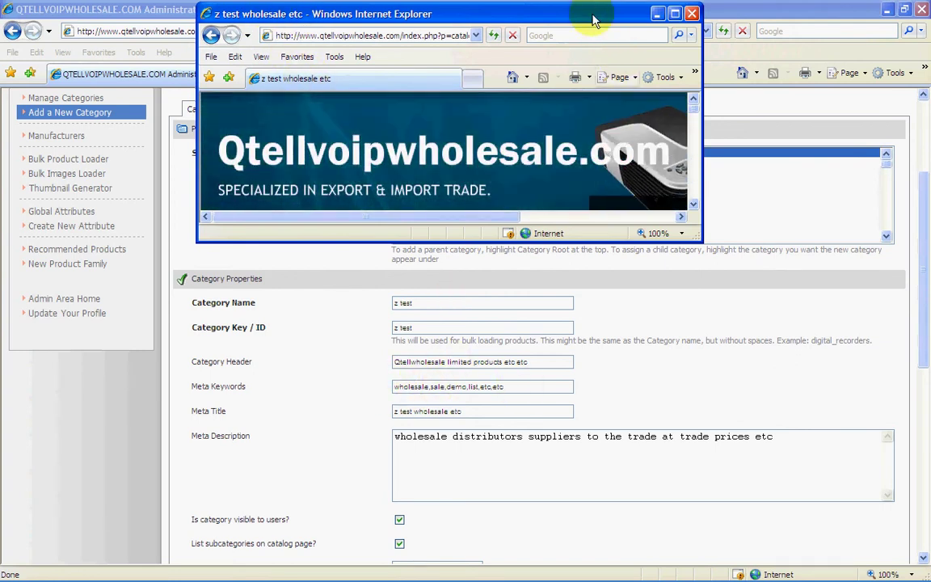
pyautogui.moveTo(592, 19); pyautogui.dragTo(764, 37)
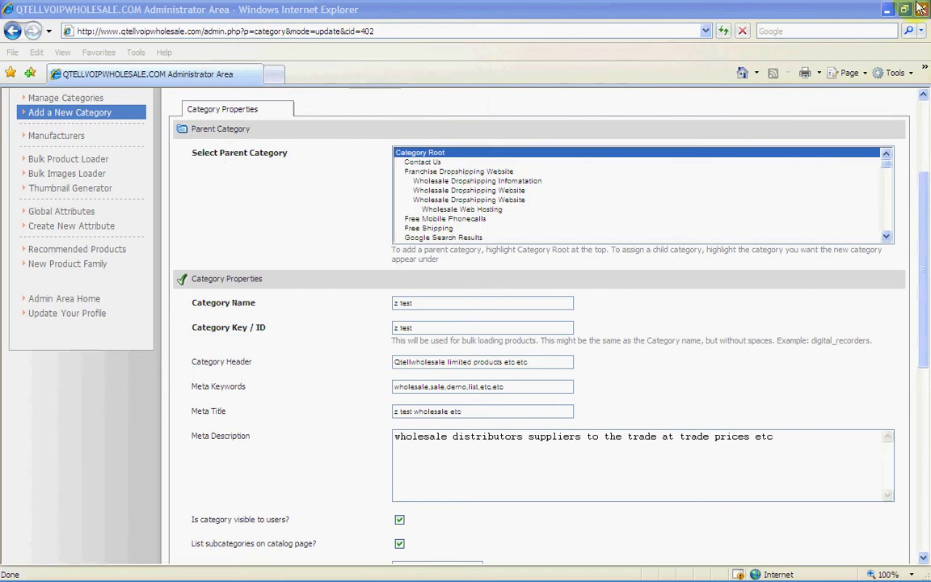
pyautogui.moveTo(925, 185); pyautogui.dragTo(914, 357)
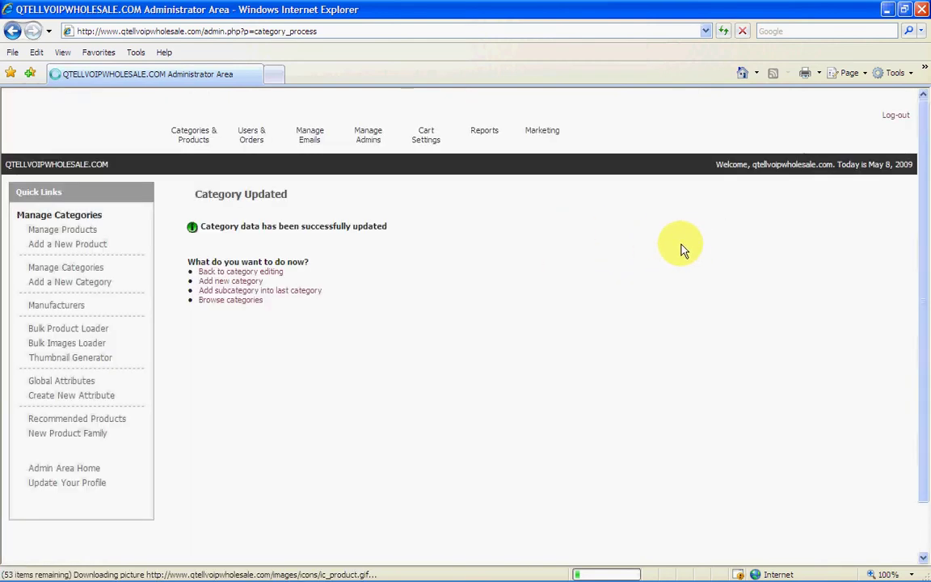
# Step: Open Categories & Products > Manage Categories and scroll through the category list
pyautogui.click(301, 141)
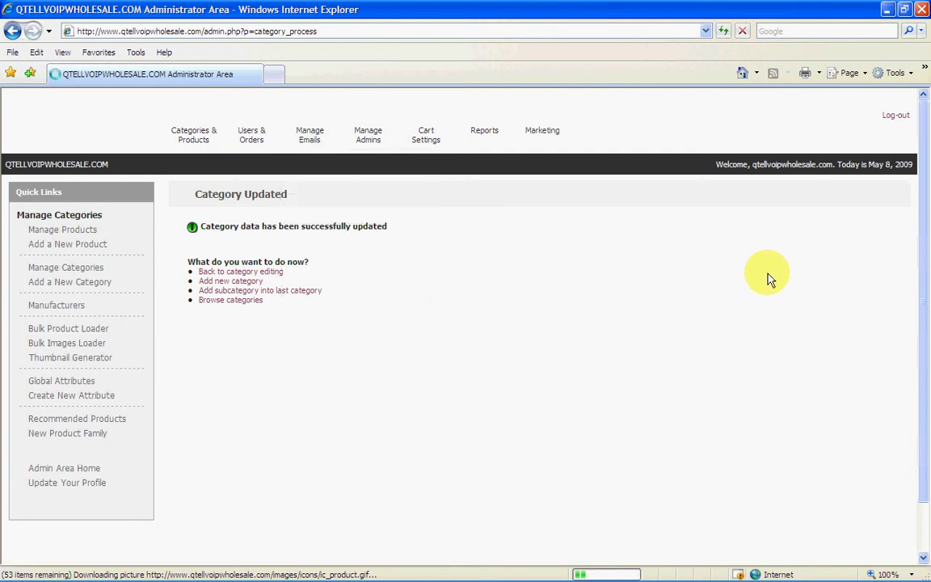
pyautogui.moveTo(193, 133)
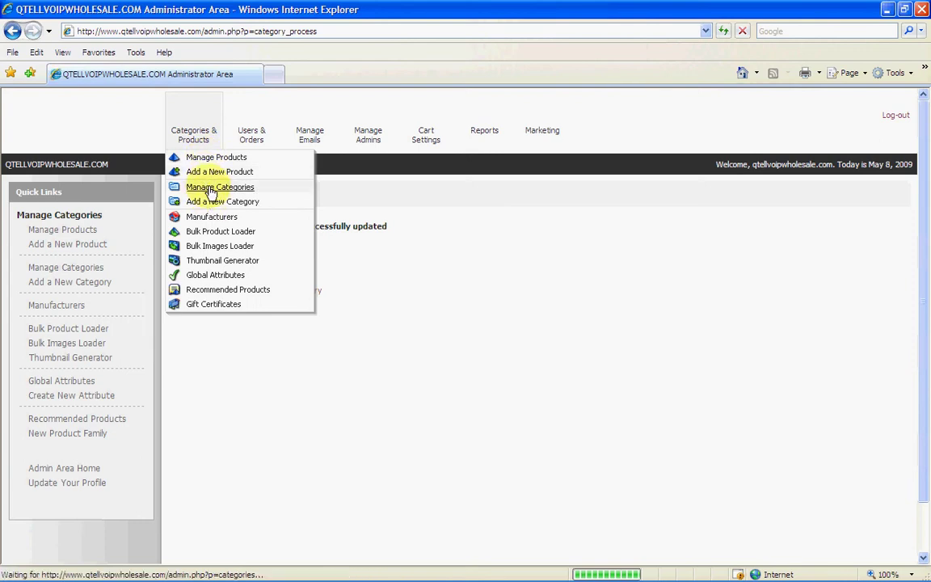
pyautogui.click(212, 191)
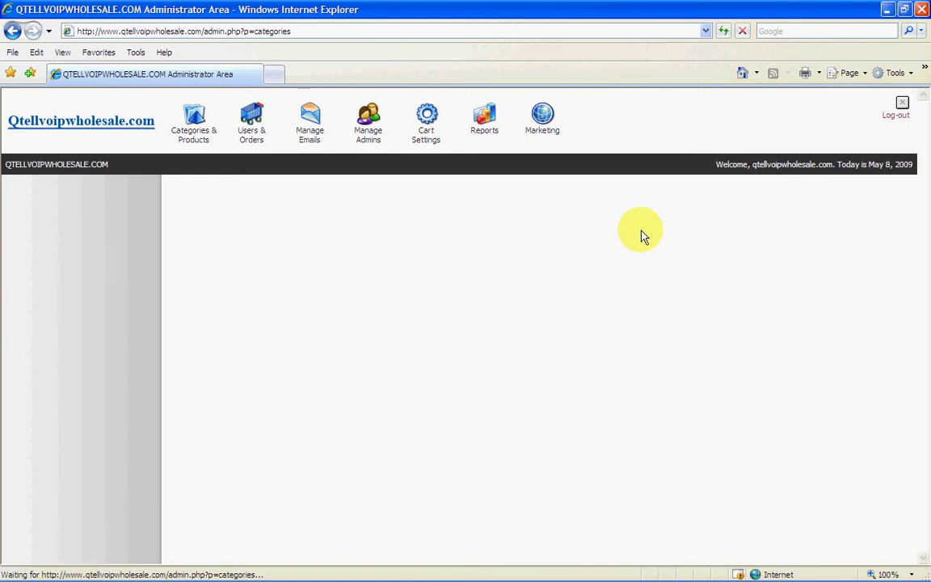
pyautogui.scroll(-4, 511, 307)
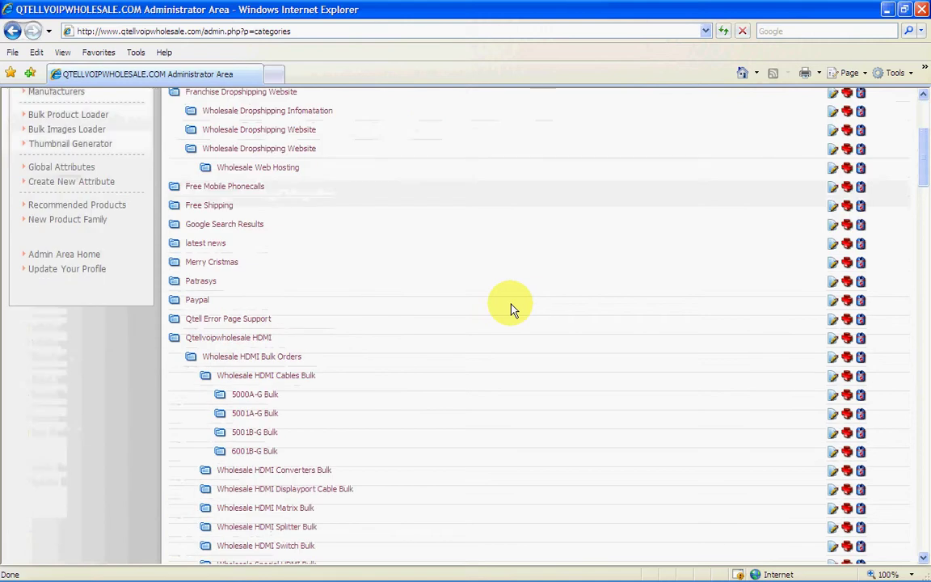
pyautogui.scroll(2, 511, 307)
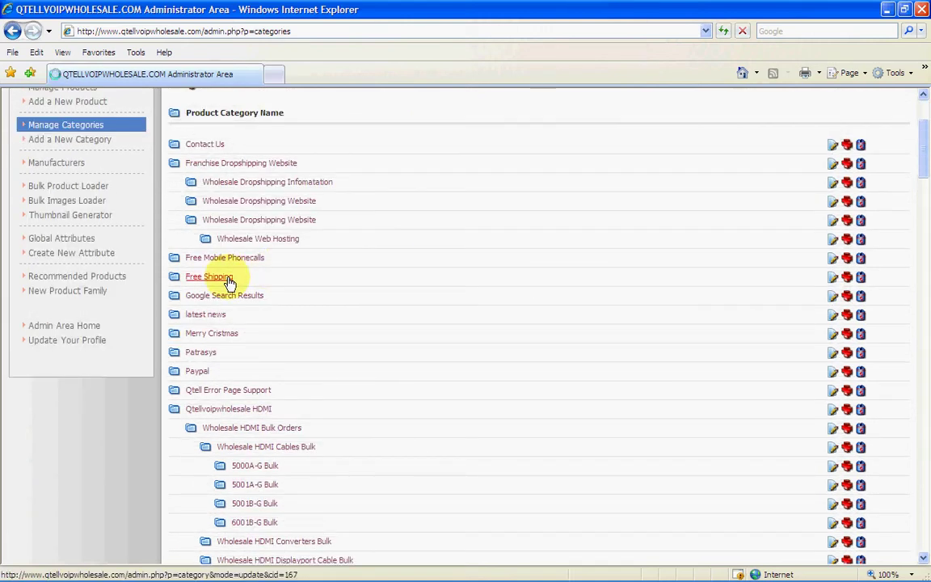
# Step: Open the Free Shipping category for editing and scroll down to its Category Description (Top of Page)
pyautogui.click(228, 277)
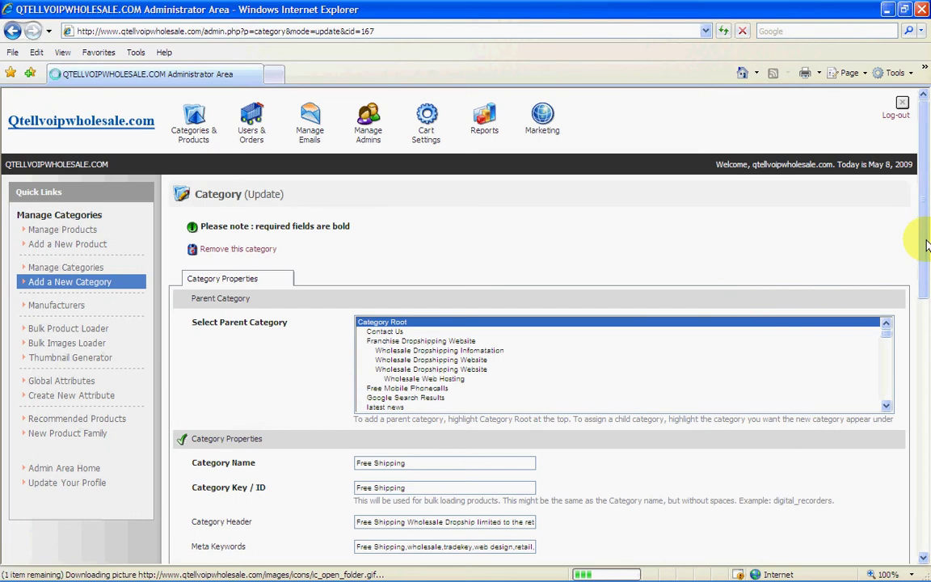
pyautogui.moveTo(927, 245); pyautogui.dragTo(923, 324)
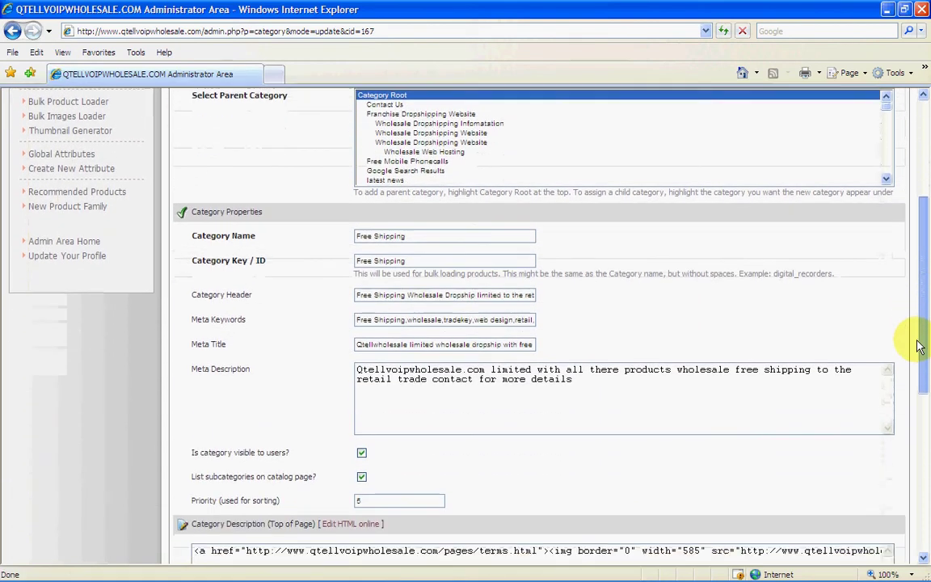
pyautogui.moveTo(919, 346); pyautogui.dragTo(908, 433)
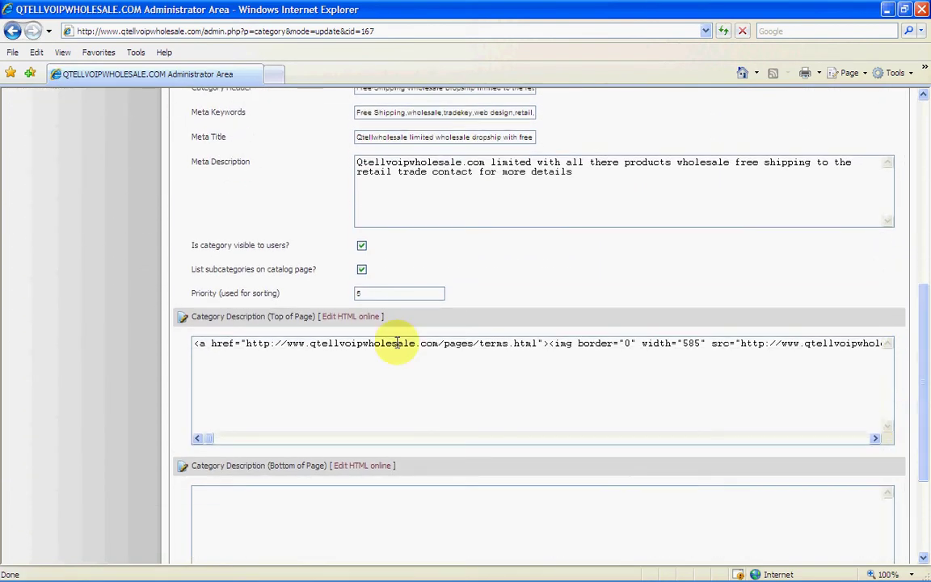
# Step: Show the Free Shipping top-of-page description in the rich-text editor with its parcels photo and text
pyautogui.click(351, 320)
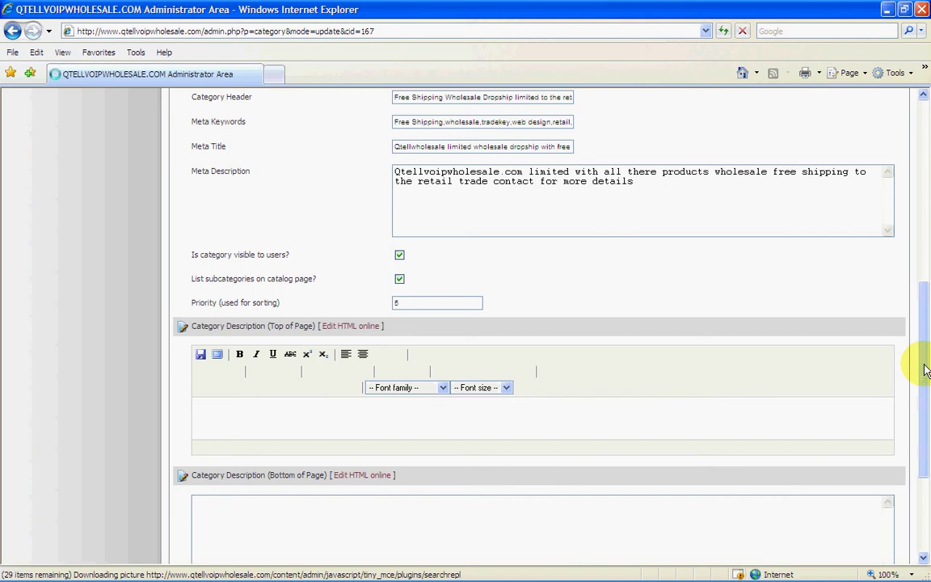
pyautogui.moveTo(925, 369); pyautogui.dragTo(914, 405)
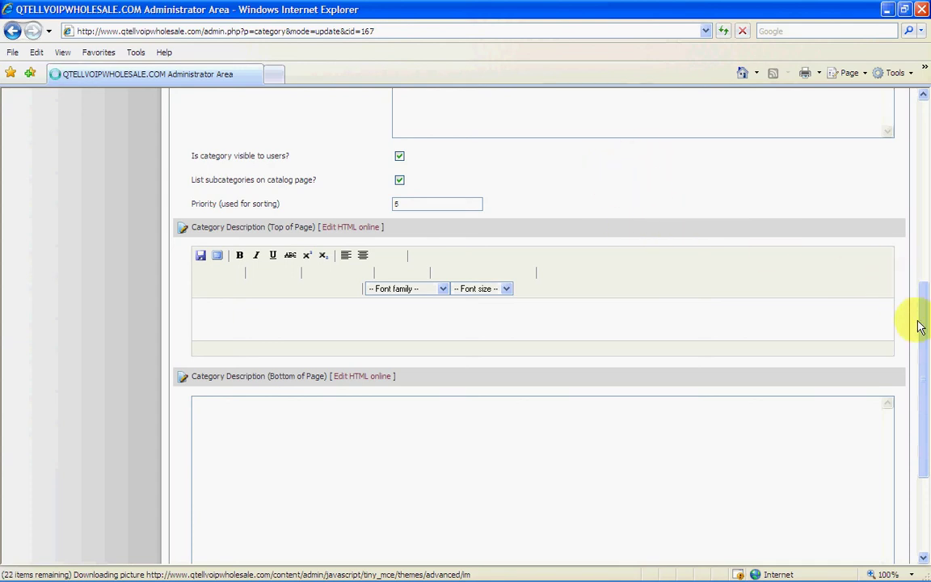
pyautogui.moveTo(925, 337)
pyautogui.mouseDown()
pyautogui.moveTo(922, 277)
pyautogui.moveTo(925, 343)
pyautogui.mouseUp()
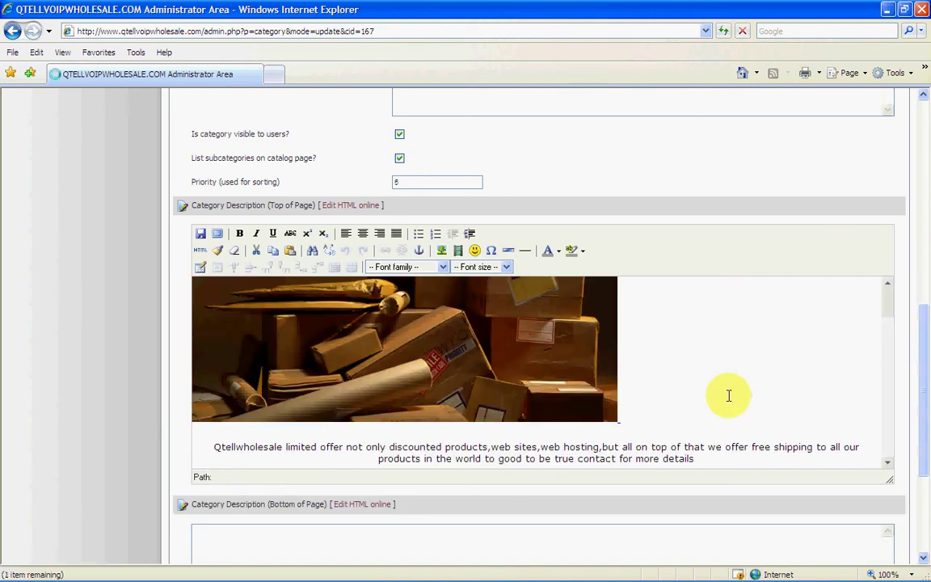
pyautogui.moveTo(886, 308); pyautogui.dragTo(881, 366)
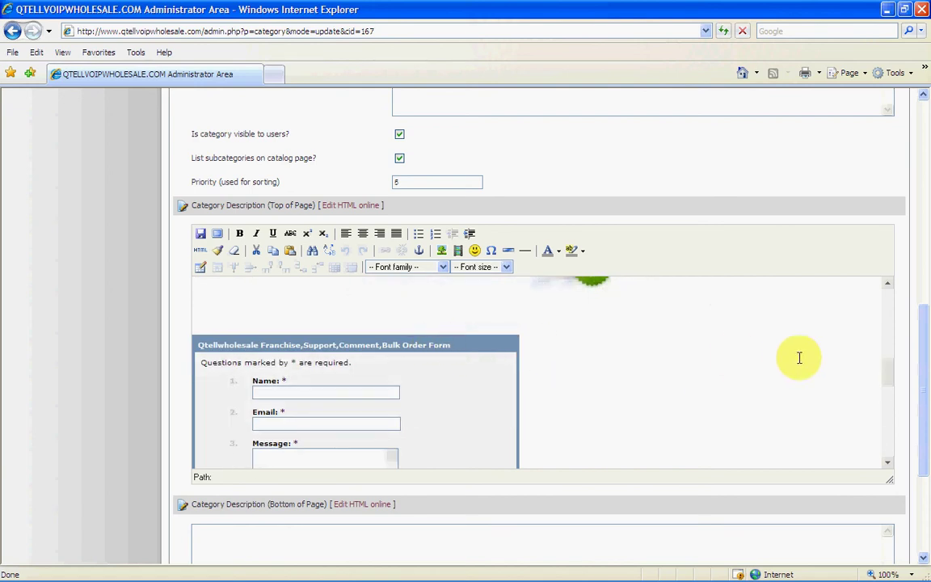
pyautogui.moveTo(887, 375); pyautogui.dragTo(883, 455)
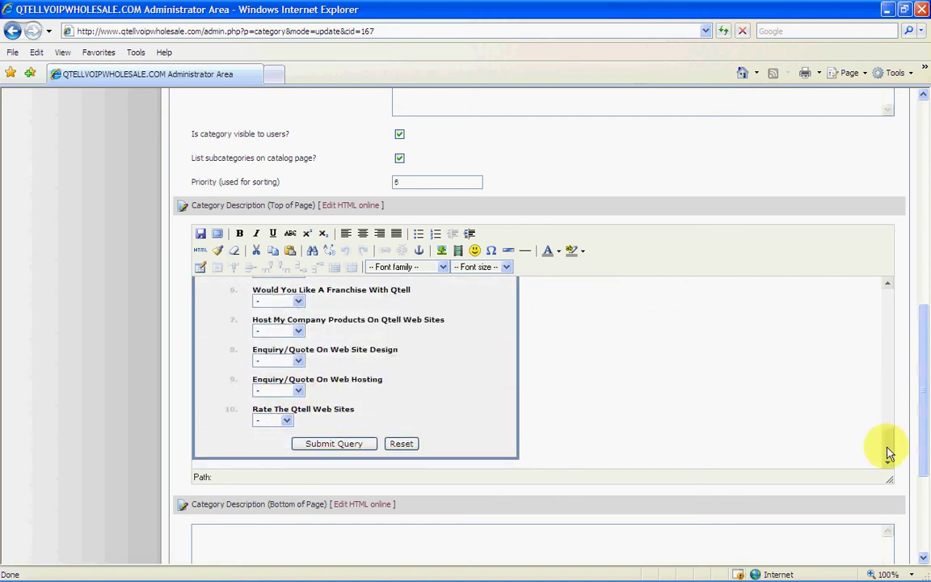
pyautogui.moveTo(889, 447); pyautogui.dragTo(886, 307)
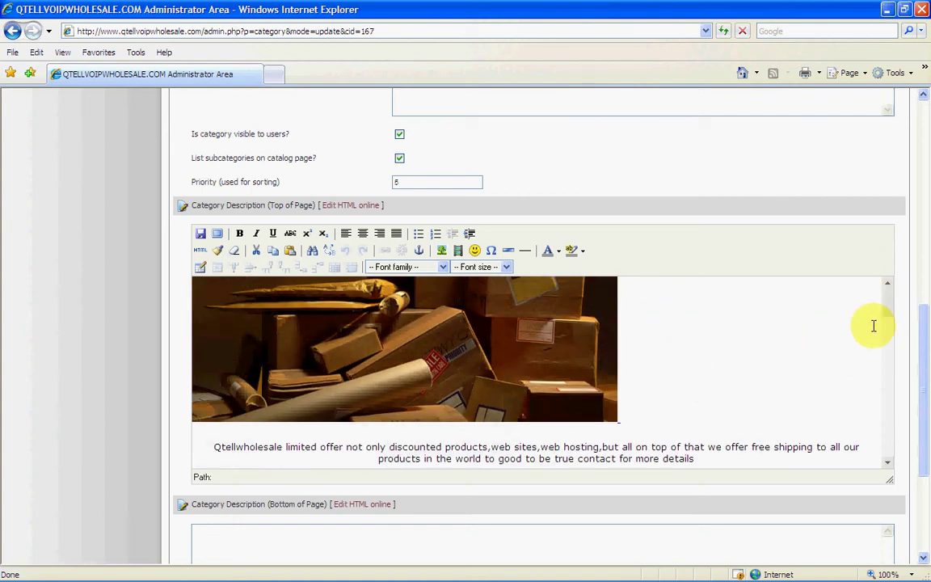
pyautogui.moveTo(926, 344); pyautogui.dragTo(926, 134)
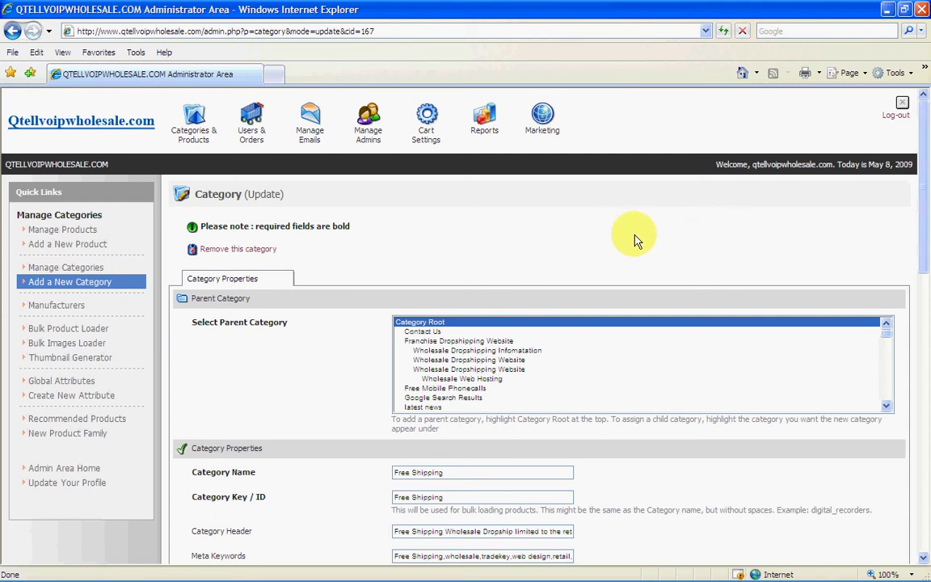
# Step: Display the Categories & Products dropdown menu
pyautogui.moveTo(187, 129)
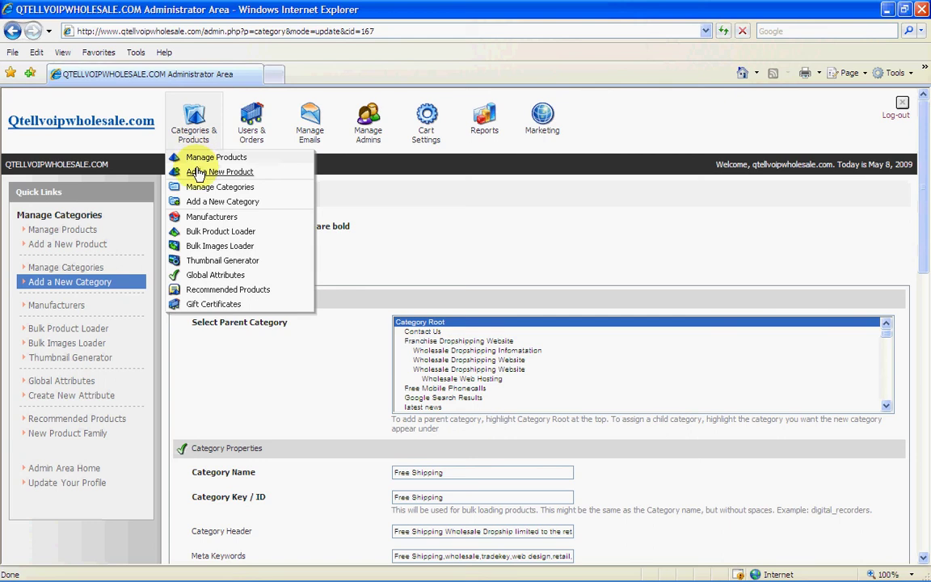